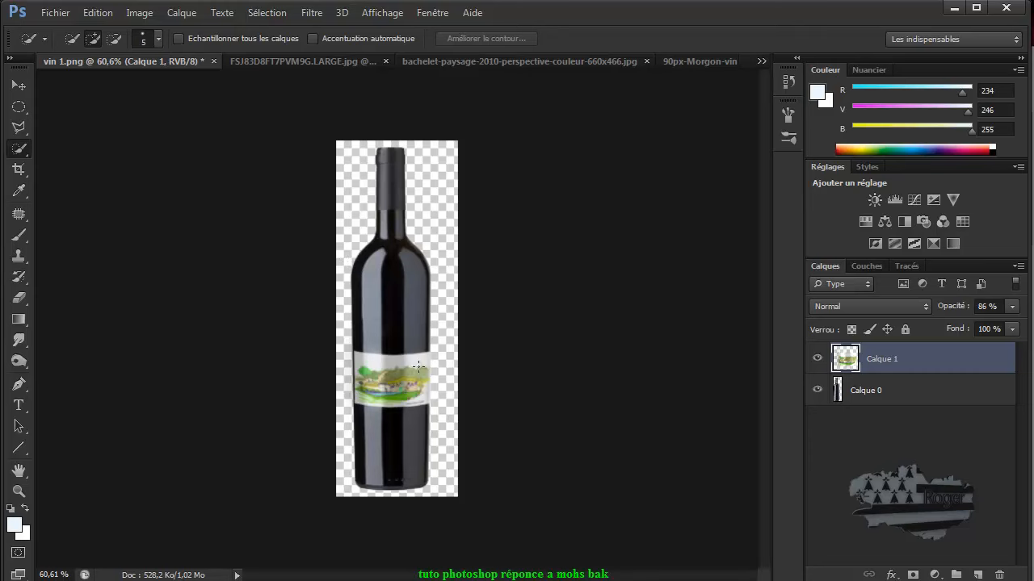
Hide the landscape label layer Calque 1 on the wine bottle in vin 1.png
click(817, 358)
click(818, 358)
click(818, 359)
Close the flowerpot image and the Morgon bottle image, and return to vin 1.png
click(337, 59)
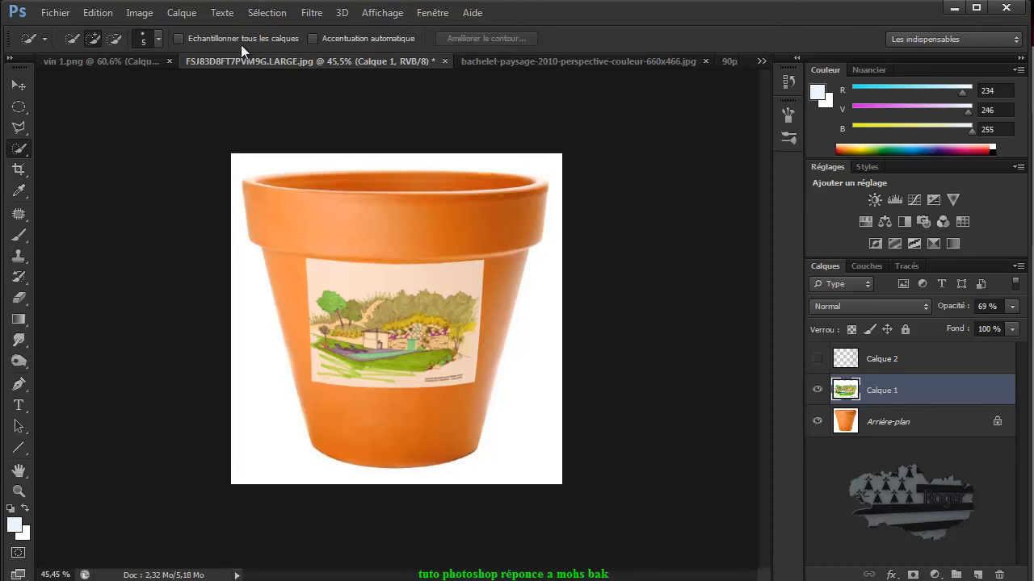
click(444, 61)
click(522, 227)
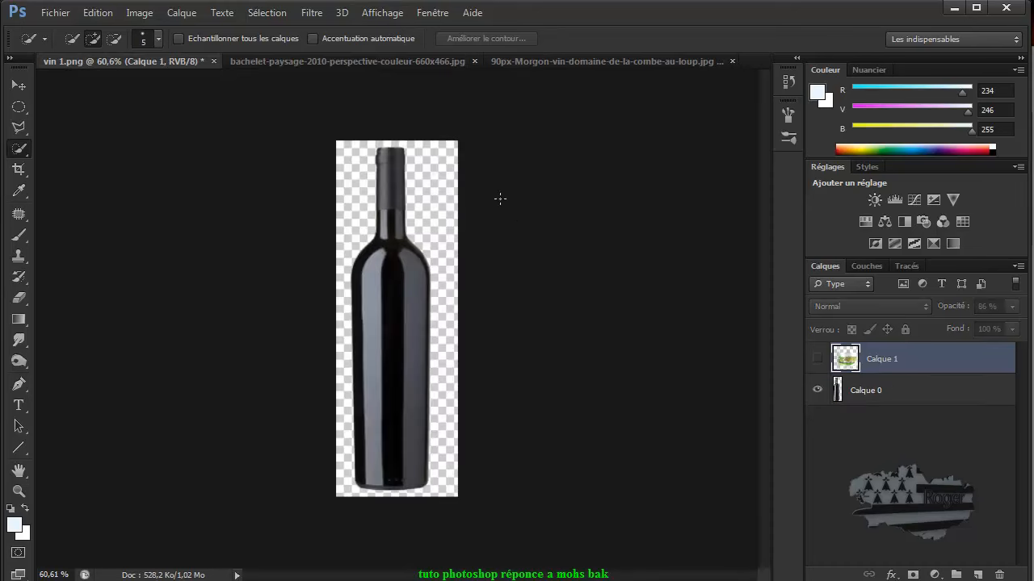
click(428, 61)
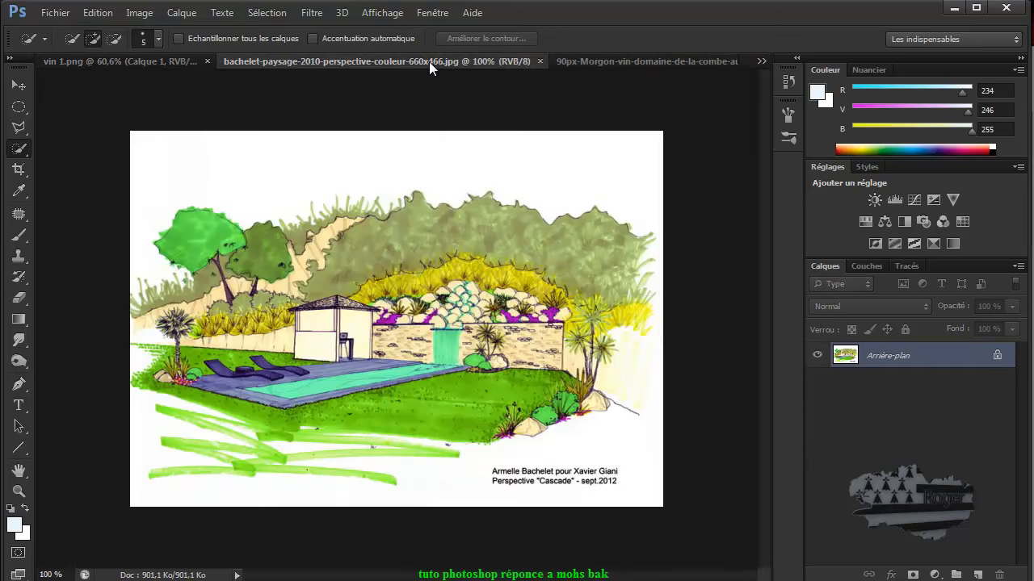
click(592, 63)
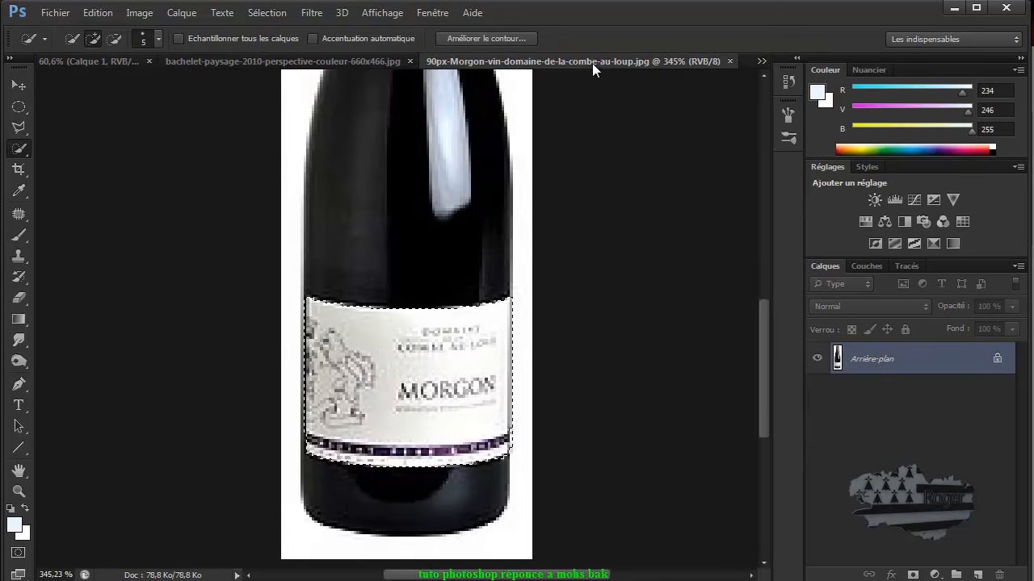
click(729, 61)
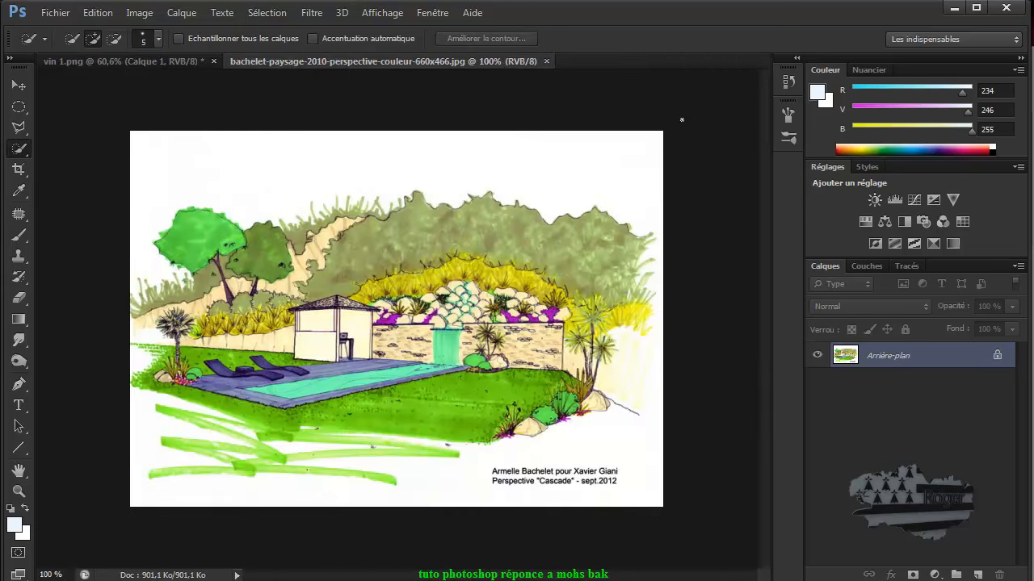
click(169, 61)
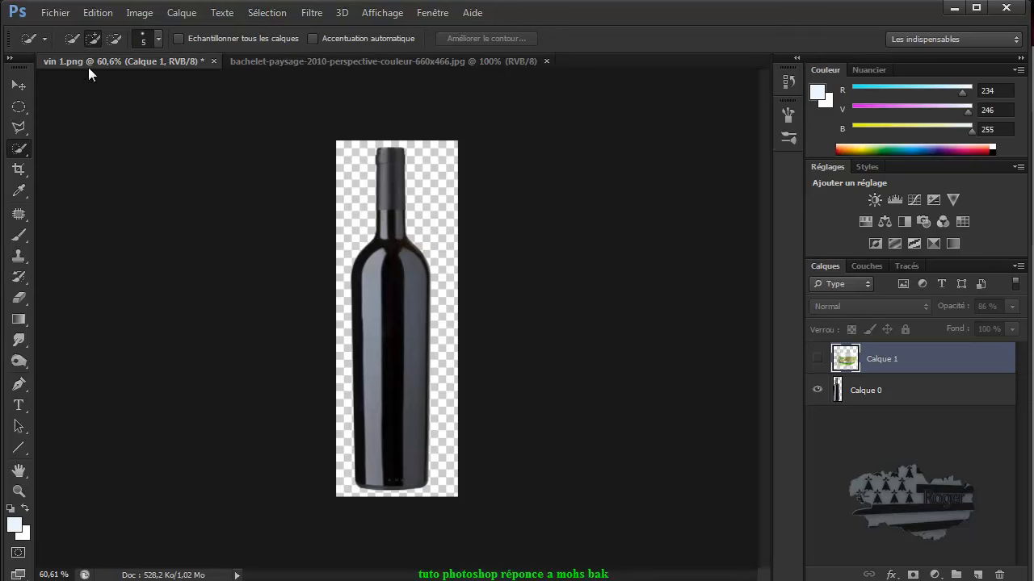
Create a new 500 × 400 pixel document at 75 pixels/inch with a transparent background
click(55, 13)
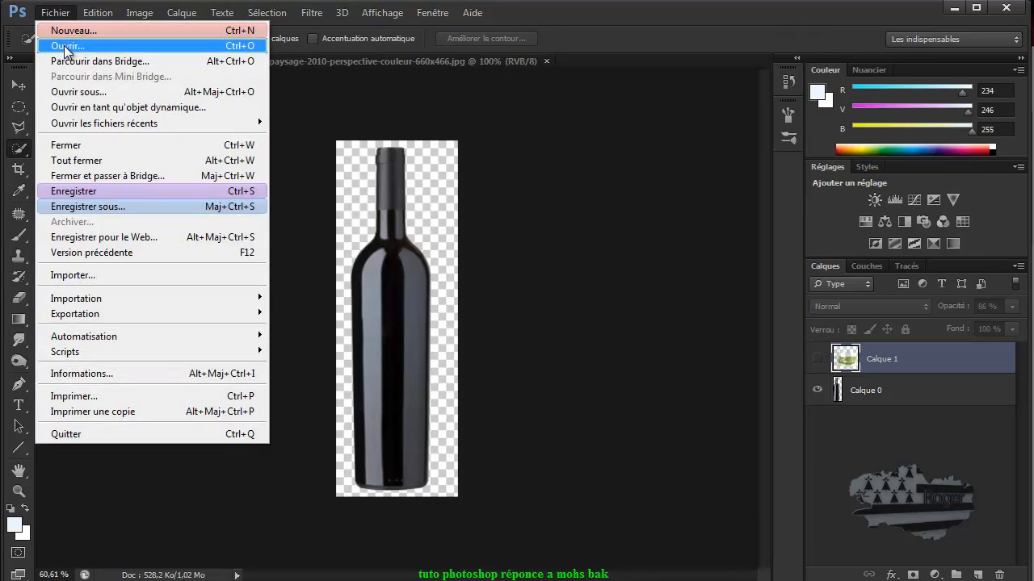
click(69, 31)
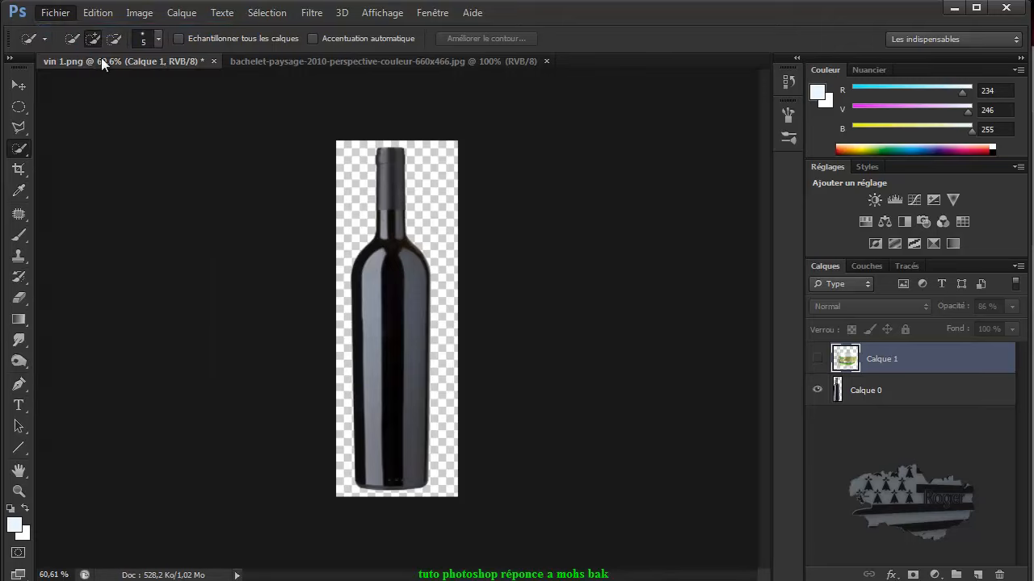
double_click(507, 224)
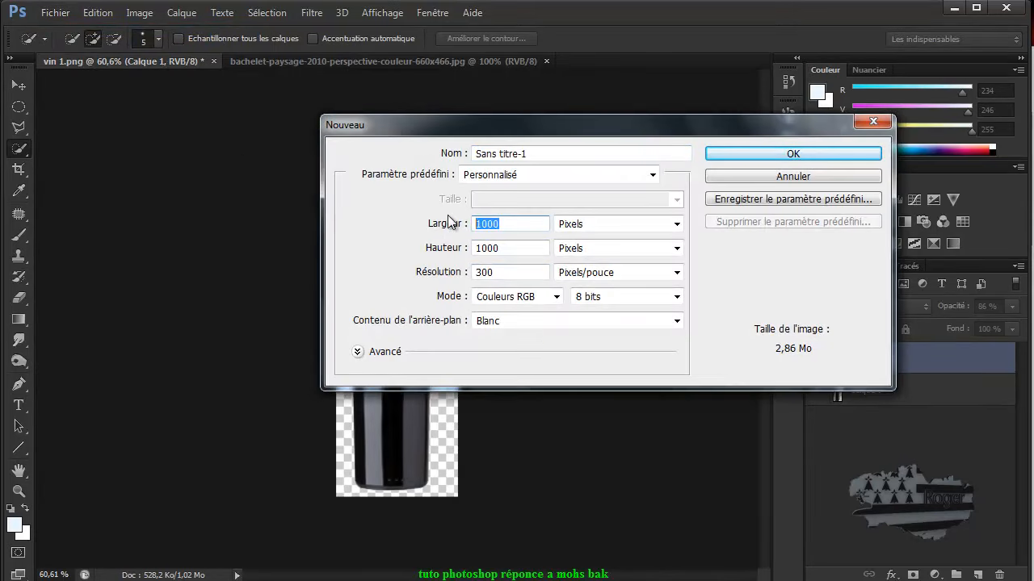
text(500)
key(Tab)
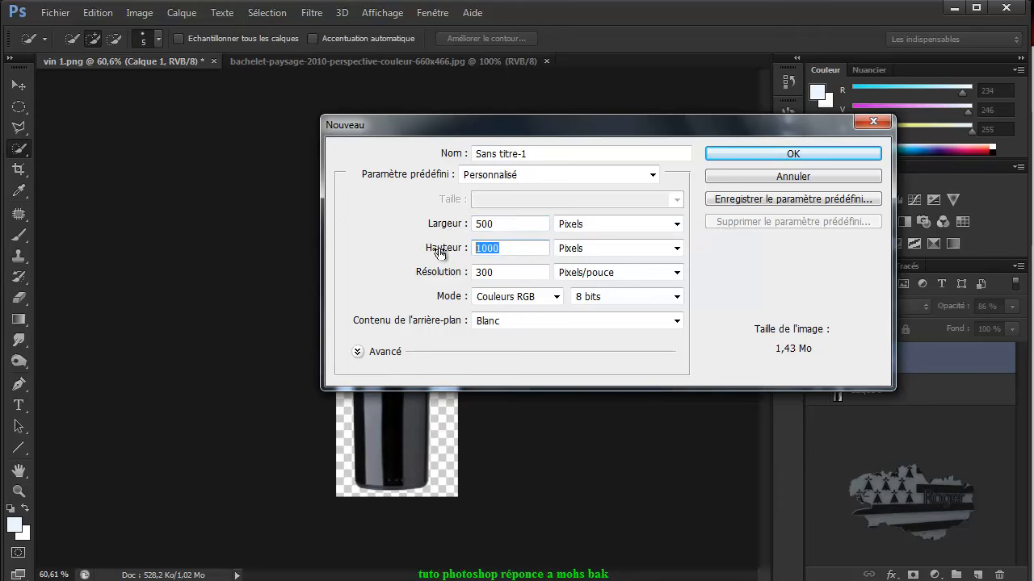
text(400)
key(Tab)
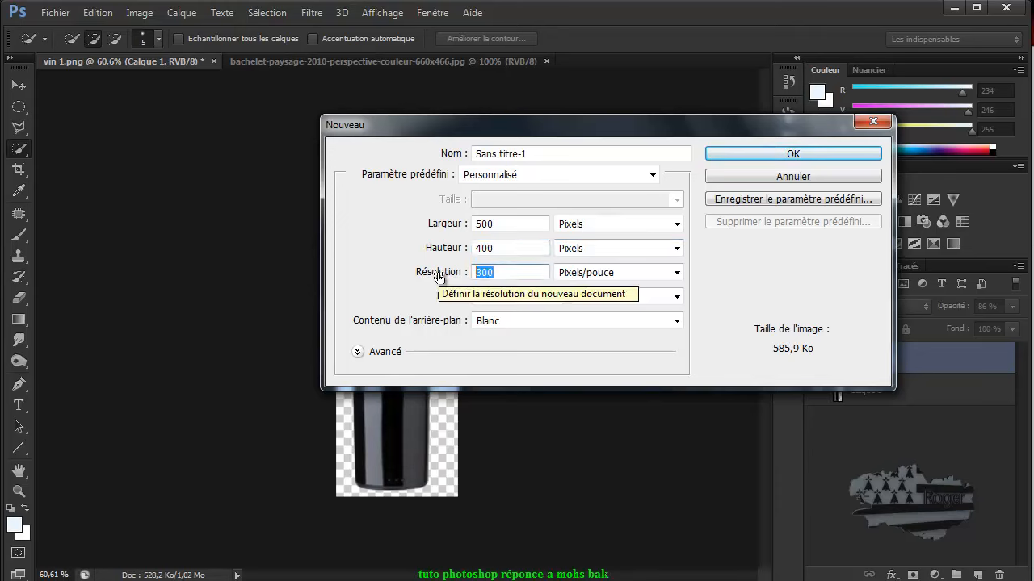
text(75)
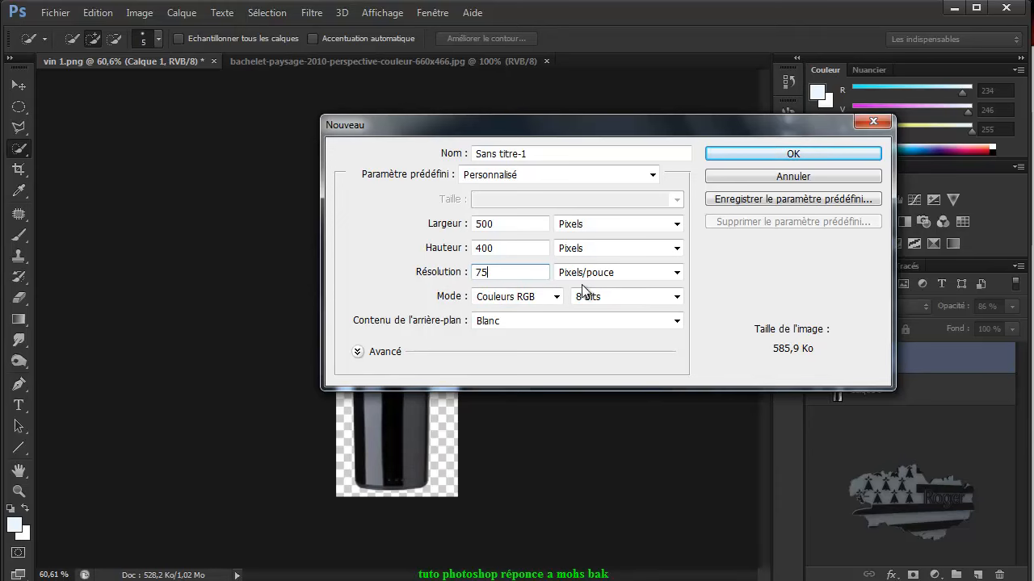
click(546, 323)
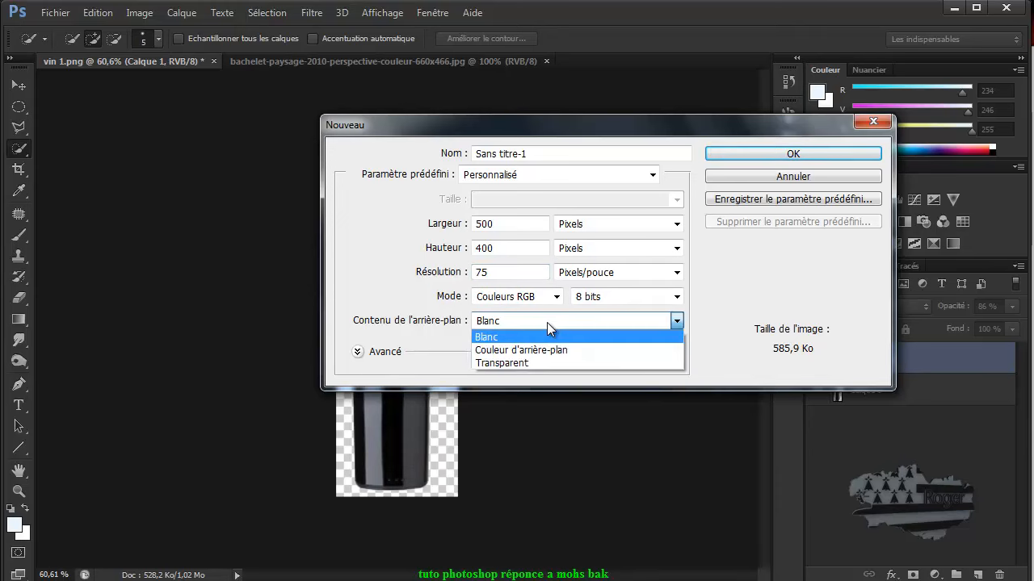
click(543, 363)
click(790, 155)
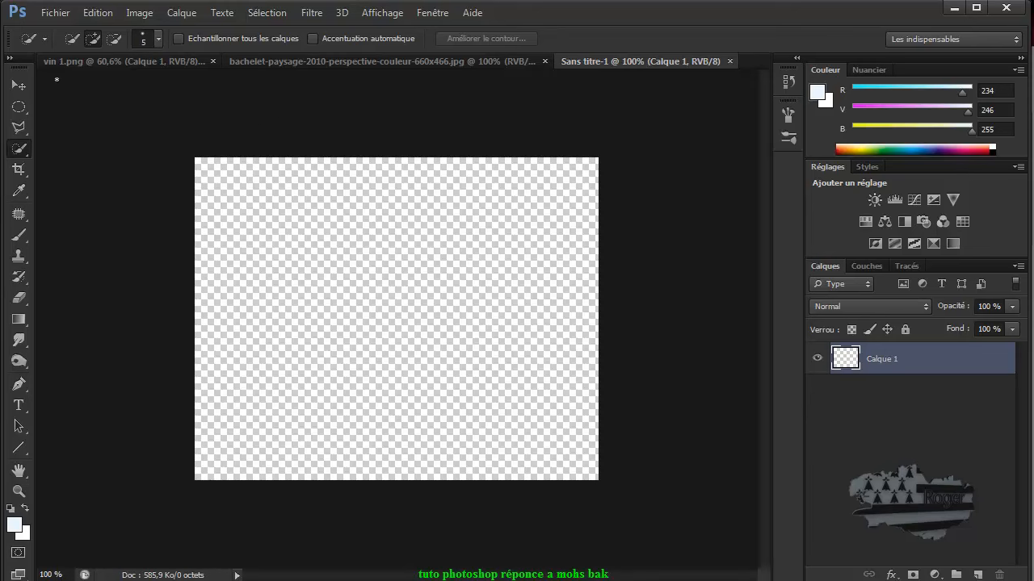
Add the text "pouzolles" in the upper part of the blank canvas with the Type tool
click(18, 86)
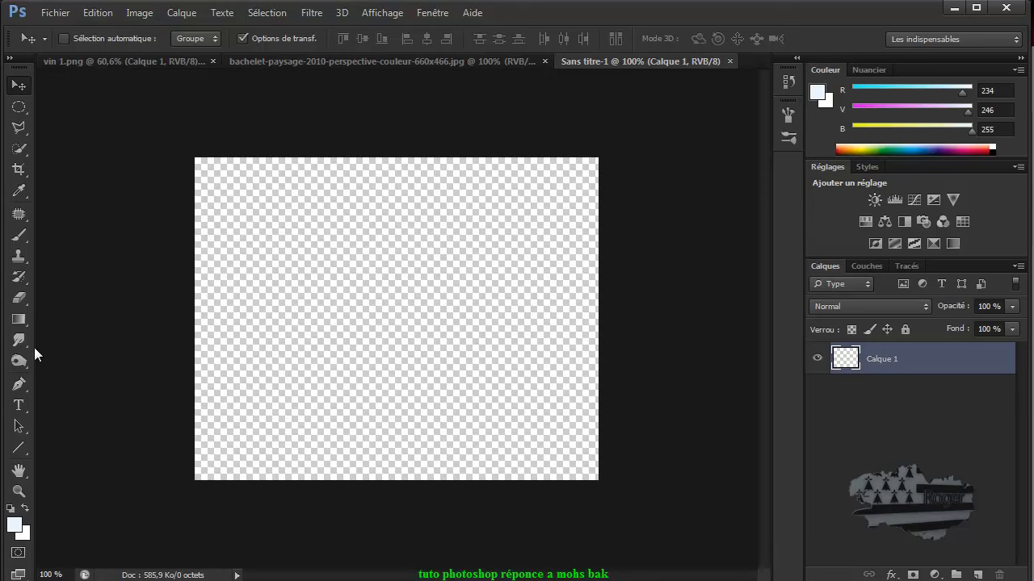
click(20, 406)
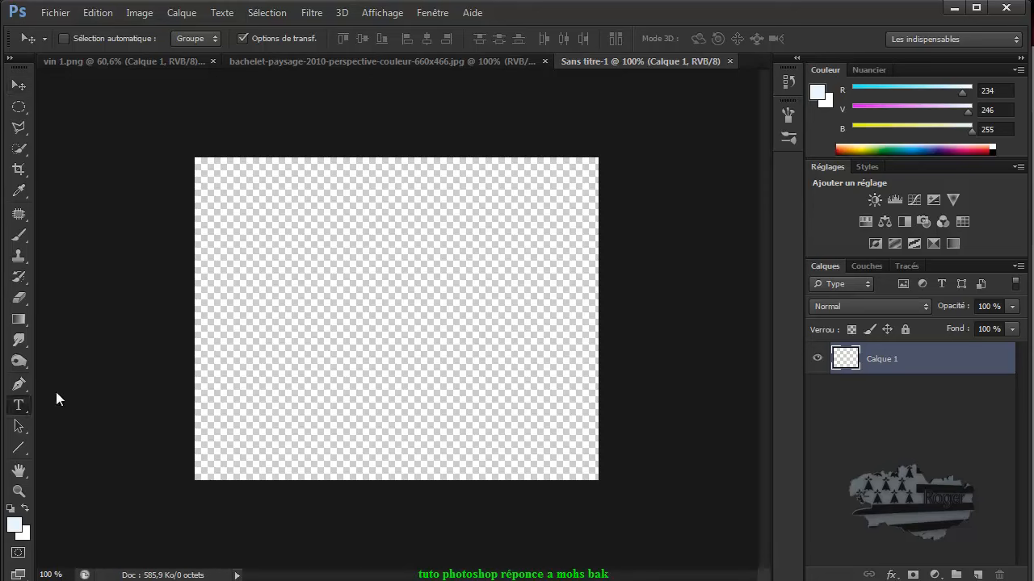
click(226, 212)
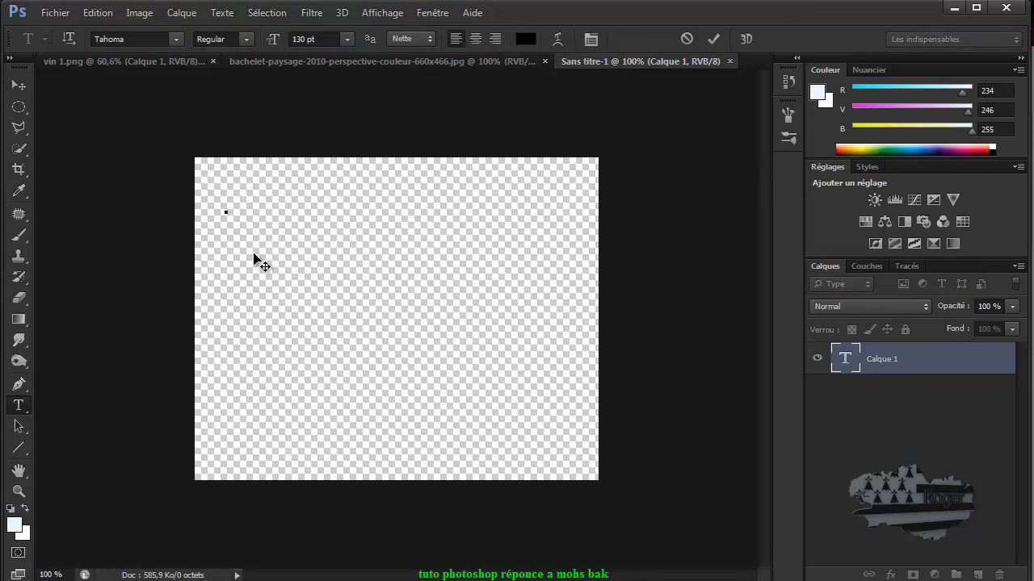
text(pouzolles)
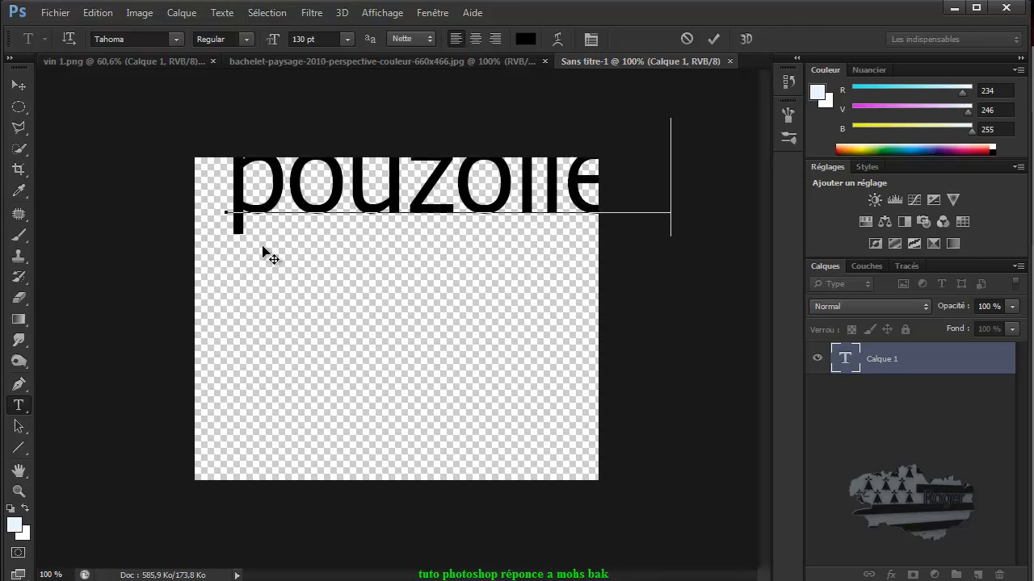
Set the "pouzolles" text size to 72 pt and move it to the horizontal centre near the canvas top
double_click(273, 192)
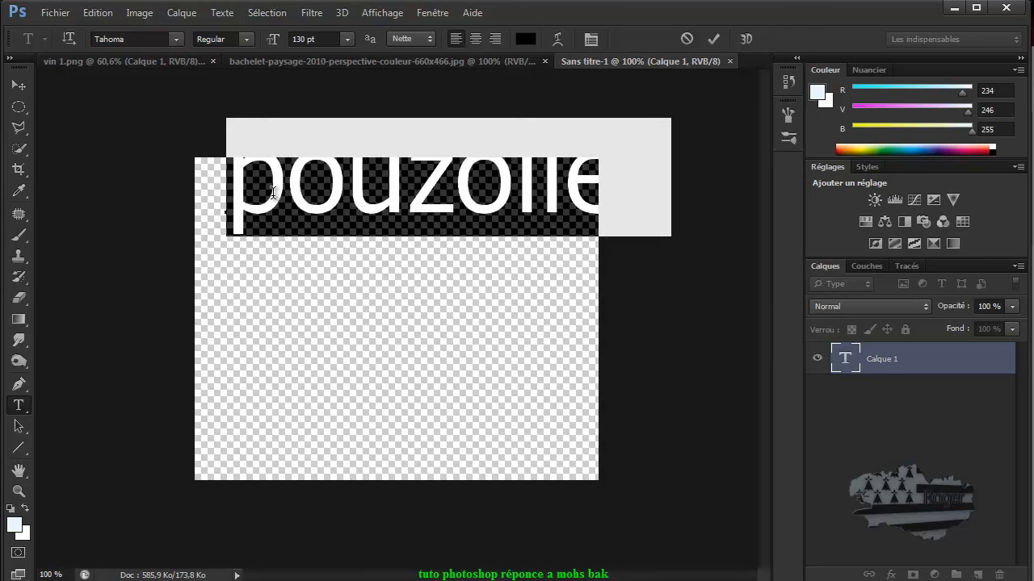
click(347, 38)
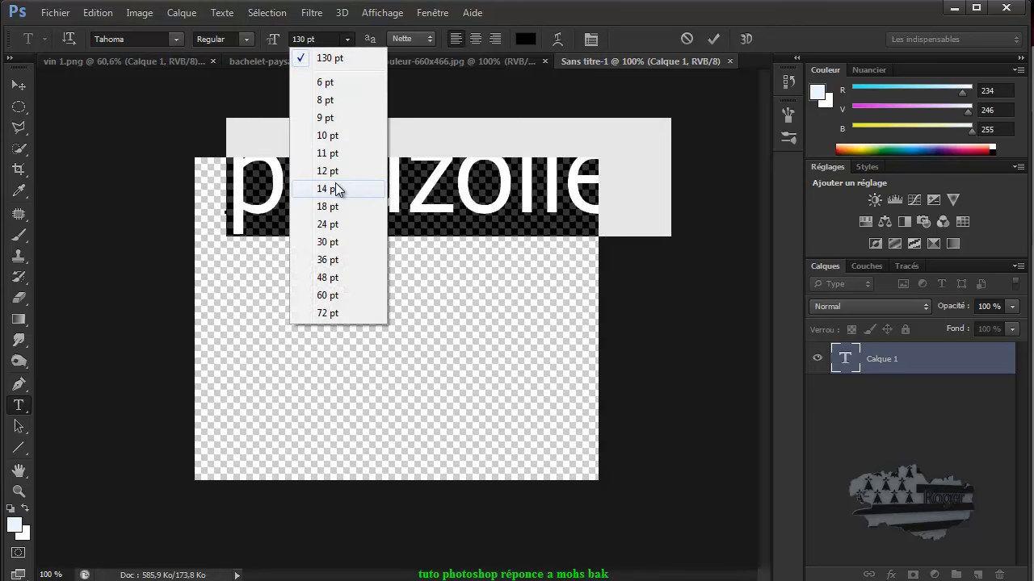
click(328, 314)
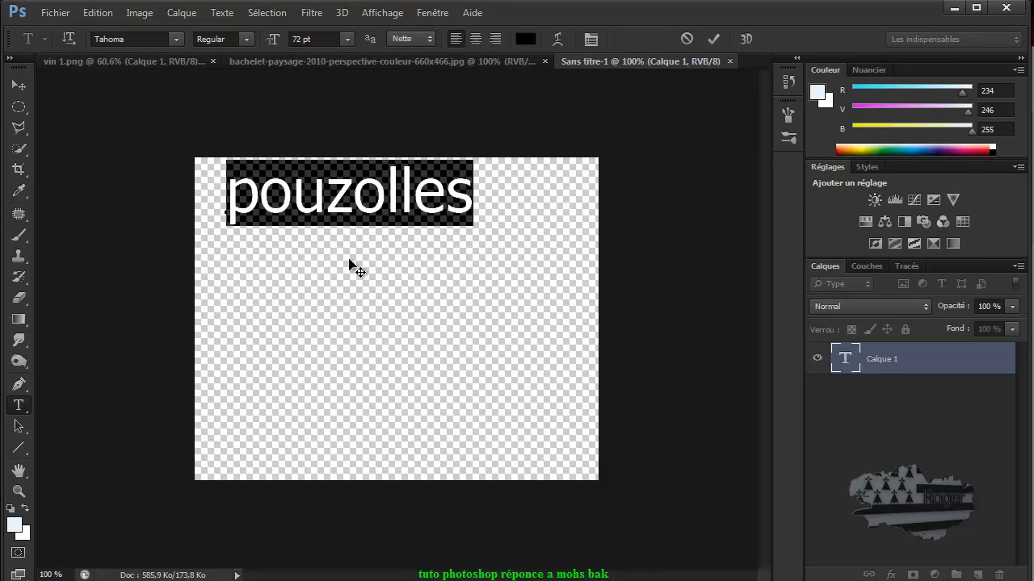
click(22, 87)
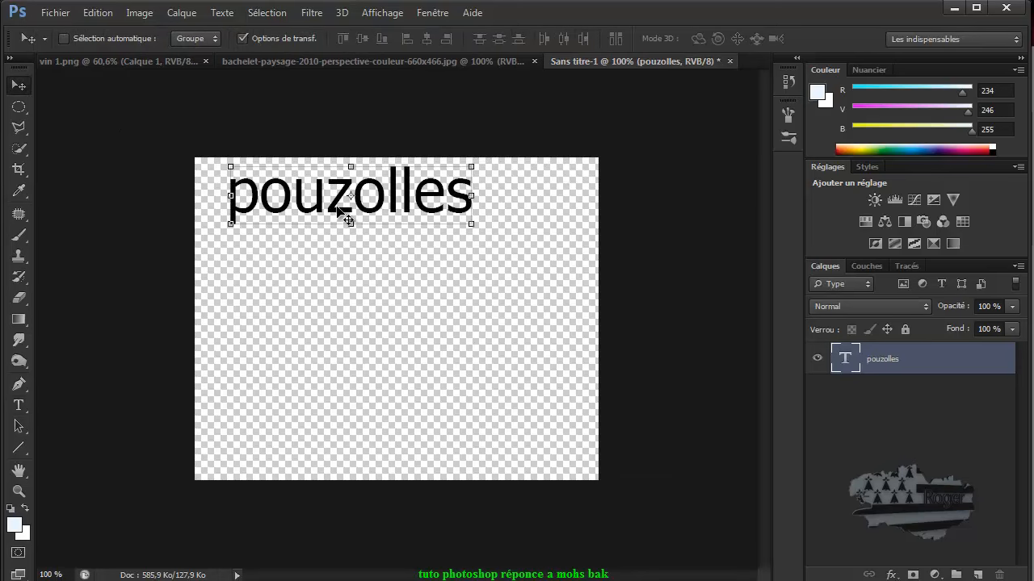
drag(341, 220, 381, 225)
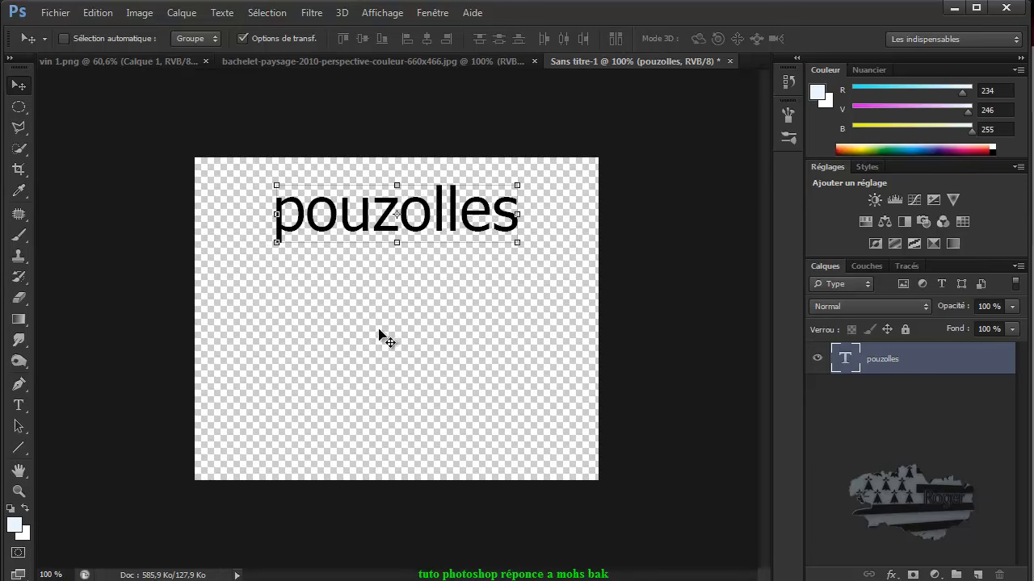
Choose the 134 px grass-blade tip for the Brush tool in the brush settings
click(22, 237)
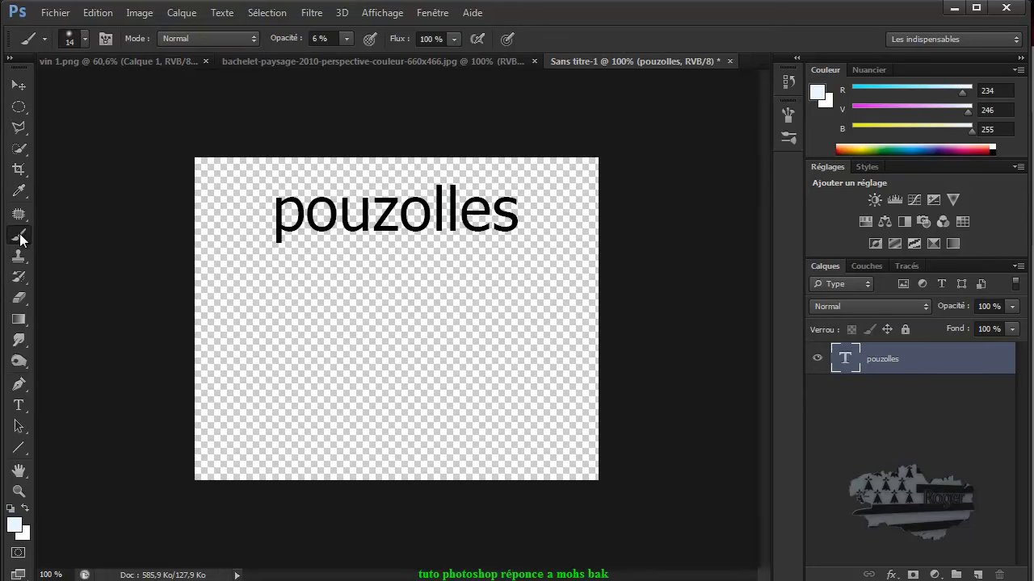
click(104, 40)
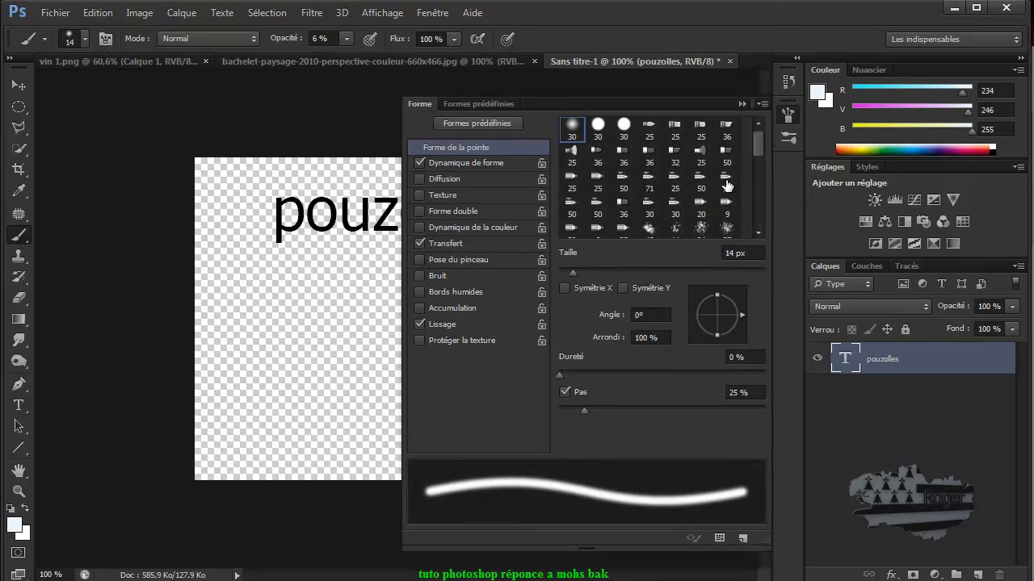
mouse_move(758, 151)
mouse_down()
mouse_move(761, 218)
mouse_move(760, 148)
mouse_up()
drag(756, 143, 756, 171)
click(623, 189)
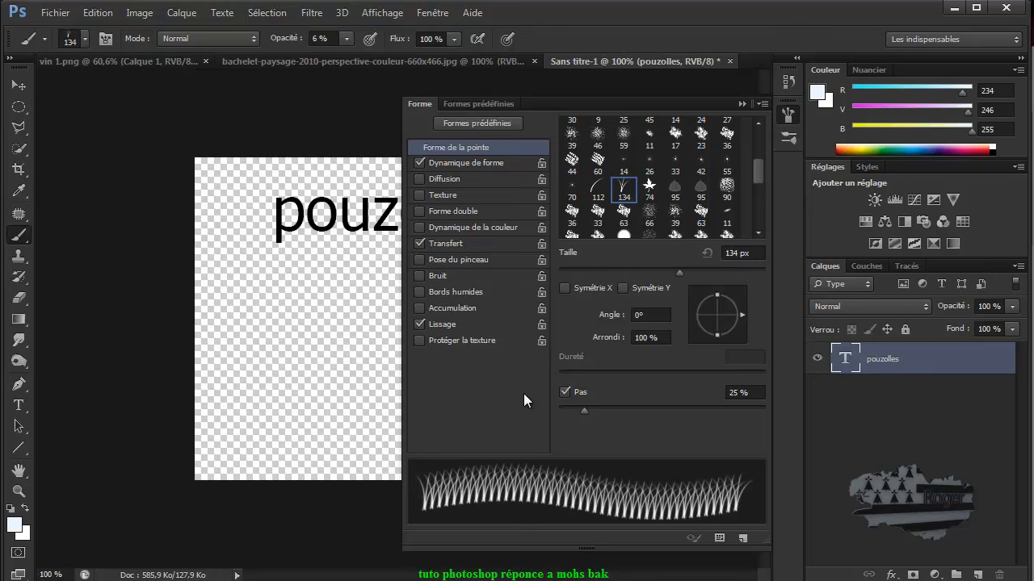
Enable Diffusion for the grass brush and set its angle variation to 7 % in Dynamique de forme
click(442, 179)
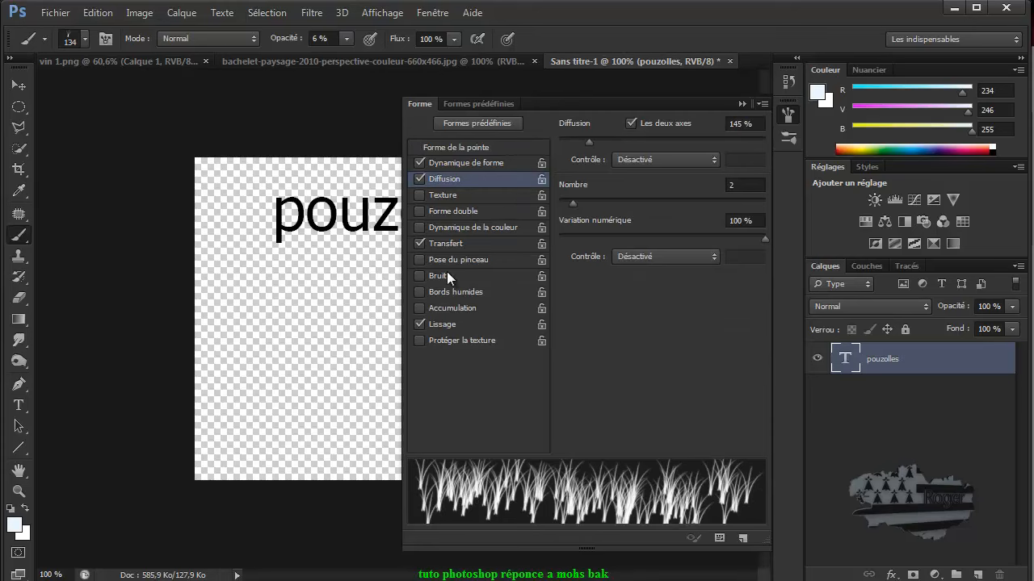
click(440, 164)
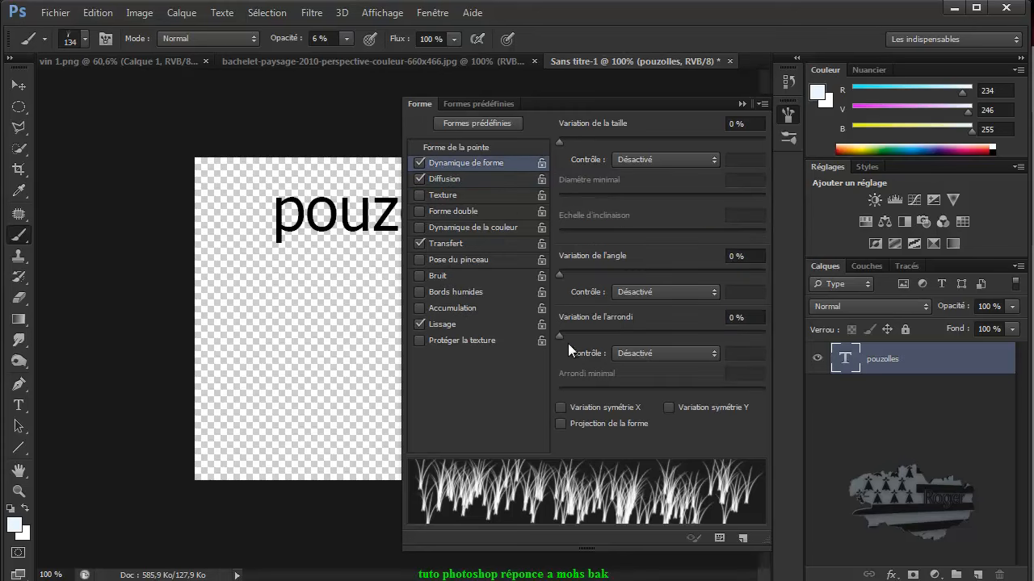
mouse_move(558, 334)
mouse_down()
mouse_move(605, 334)
mouse_move(558, 333)
mouse_up()
drag(561, 274, 575, 276)
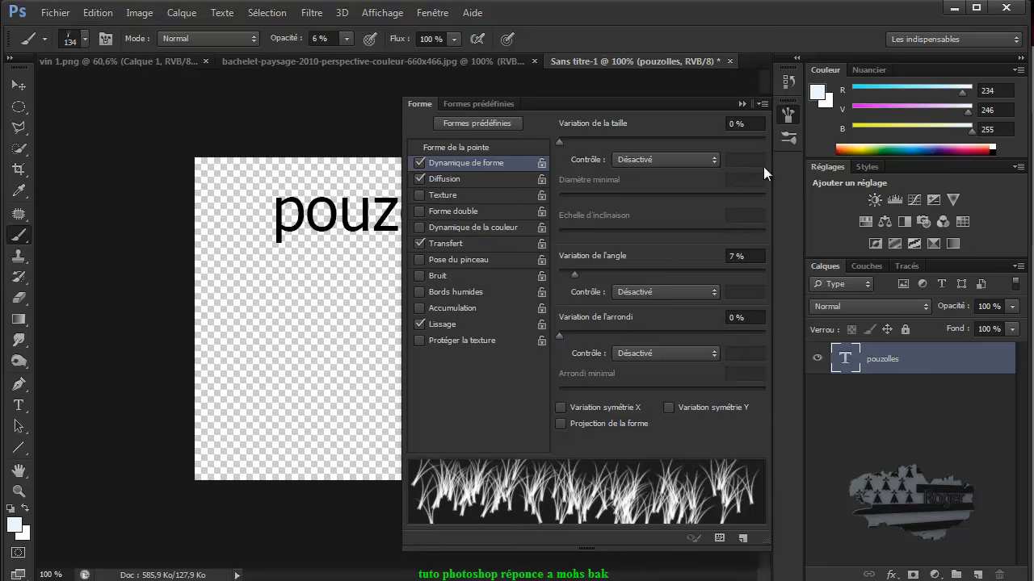
click(742, 104)
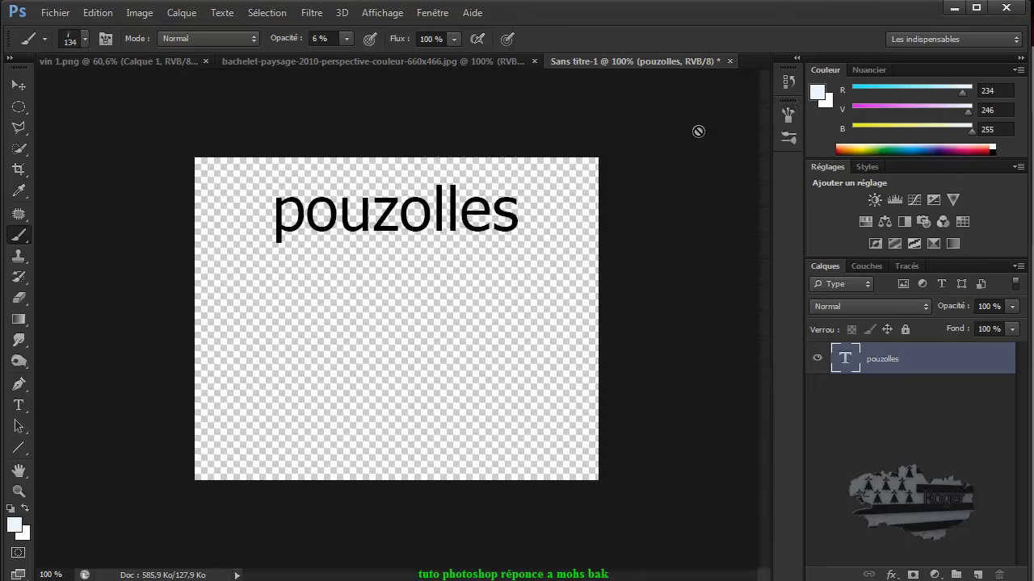
Add a new layer above the text and set the foreground colour to dark green (RGB 23, 75, 13)
click(977, 575)
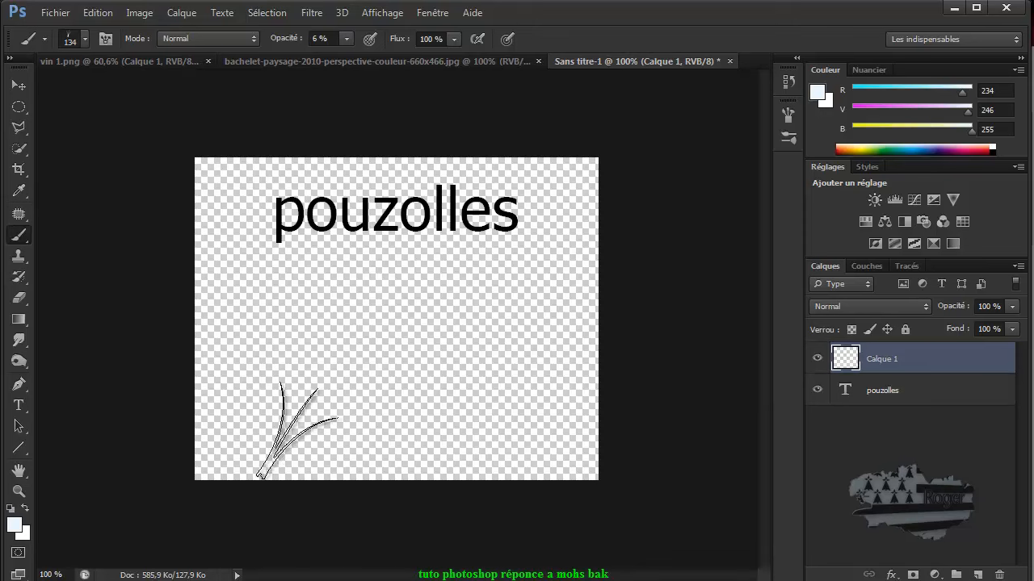
click(12, 508)
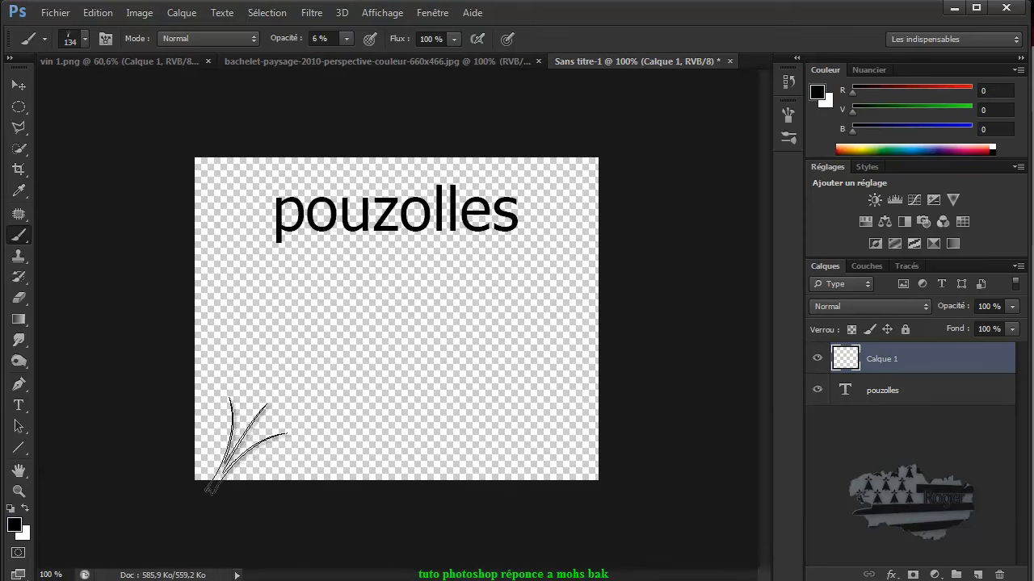
click(14, 526)
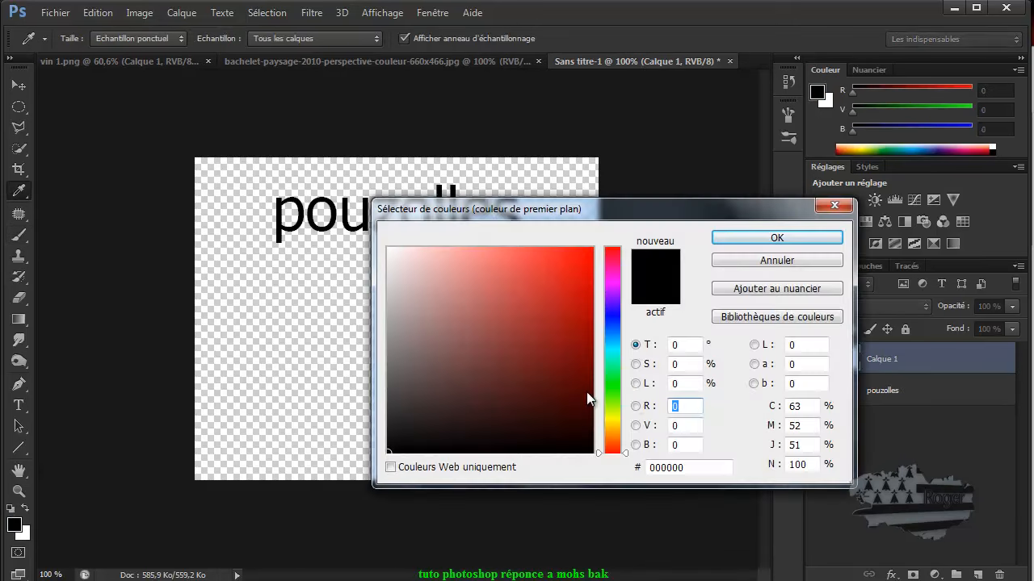
drag(617, 378, 615, 391)
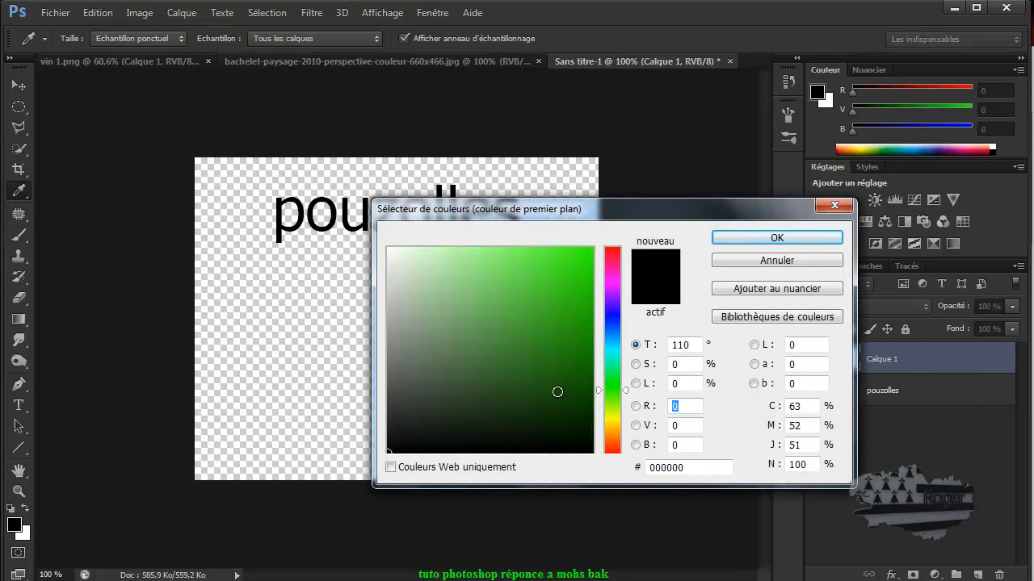
click(557, 391)
click(755, 238)
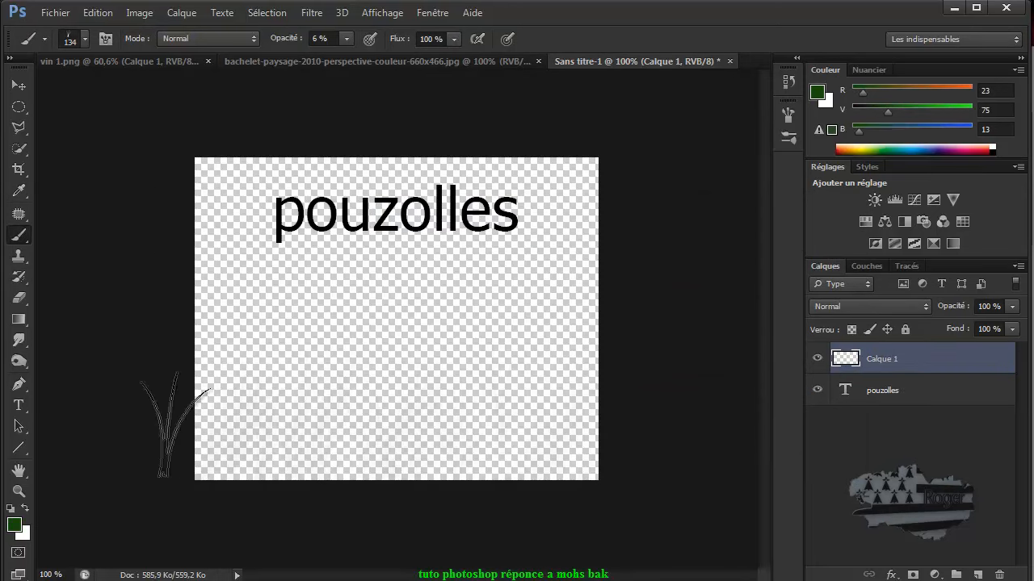
Set the brush opacity to 100 % and paint dark green grass along the lower part of the canvas
click(347, 38)
drag(346, 56, 516, 57)
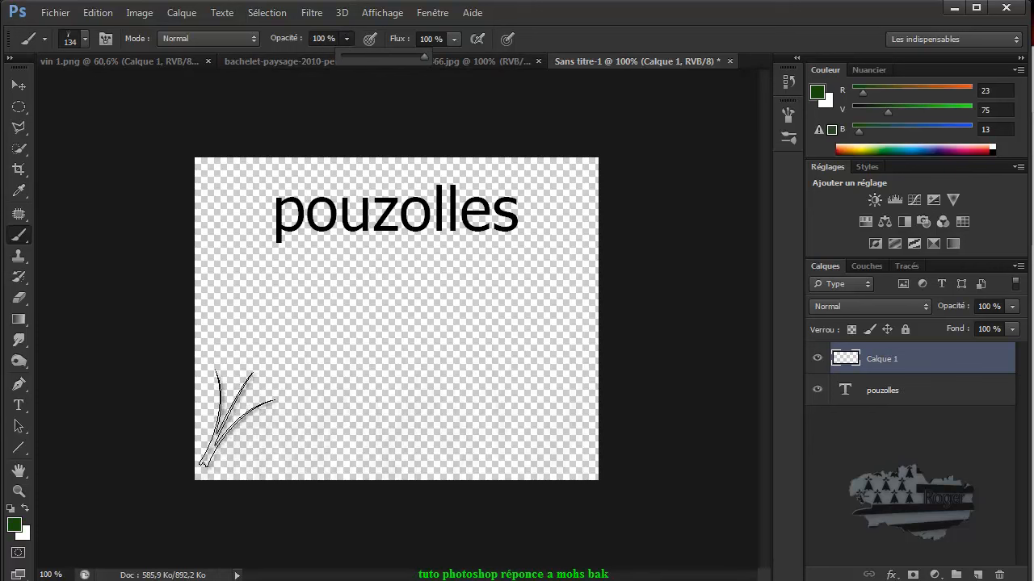
mouse_move(229, 426)
mouse_down()
mouse_move(603, 427)
mouse_move(322, 414)
mouse_move(247, 436)
mouse_move(229, 429)
mouse_move(353, 429)
mouse_move(504, 450)
mouse_move(607, 442)
mouse_move(462, 417)
mouse_move(458, 405)
mouse_move(617, 441)
mouse_up()
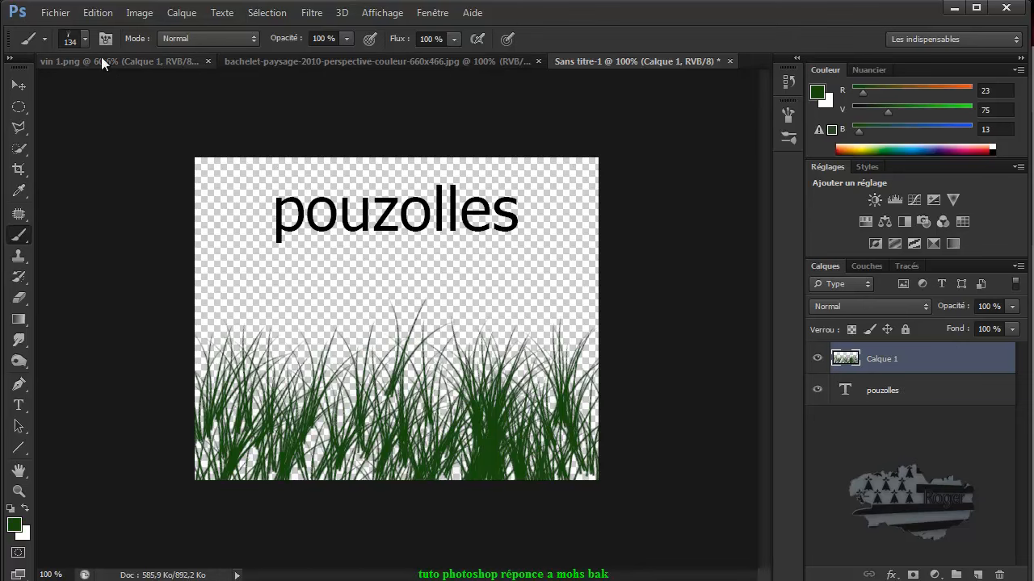
Open the coloured-pencil image 402.gif and switch to the Move tool
click(55, 13)
click(68, 46)
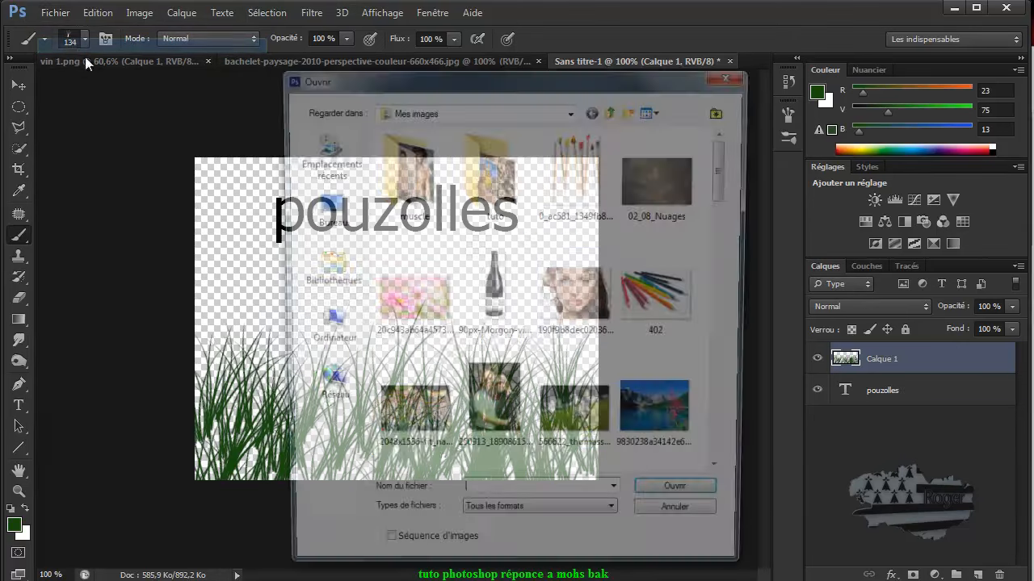
double_click(660, 295)
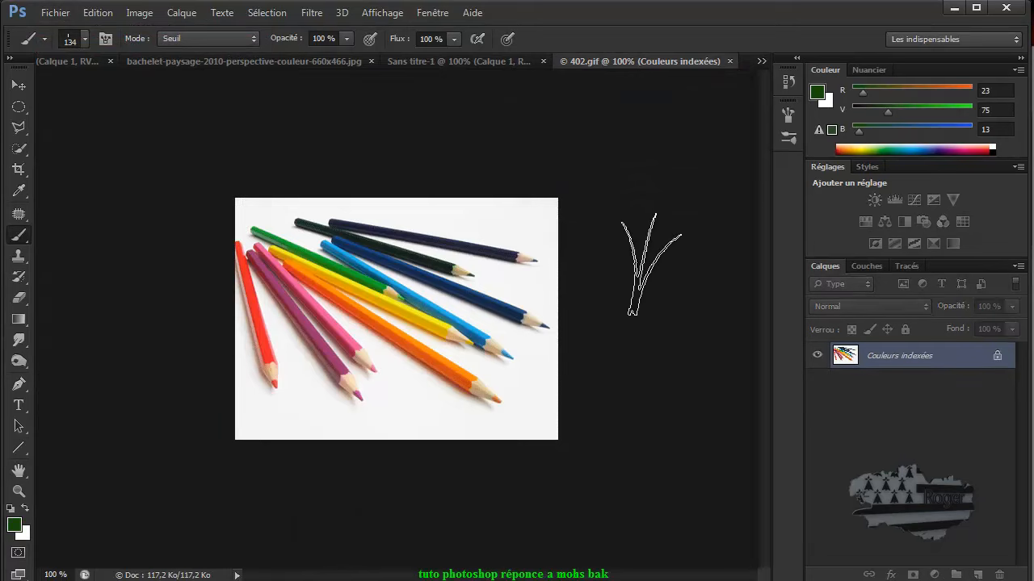
click(26, 82)
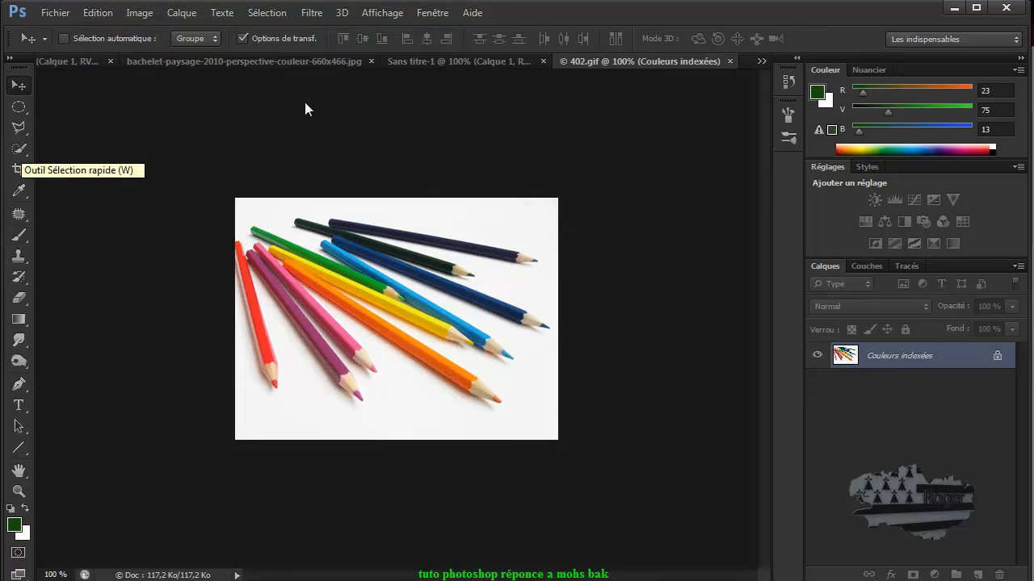
Select the near-white background of the pencil image with Plage de couleurs and delete it
click(269, 13)
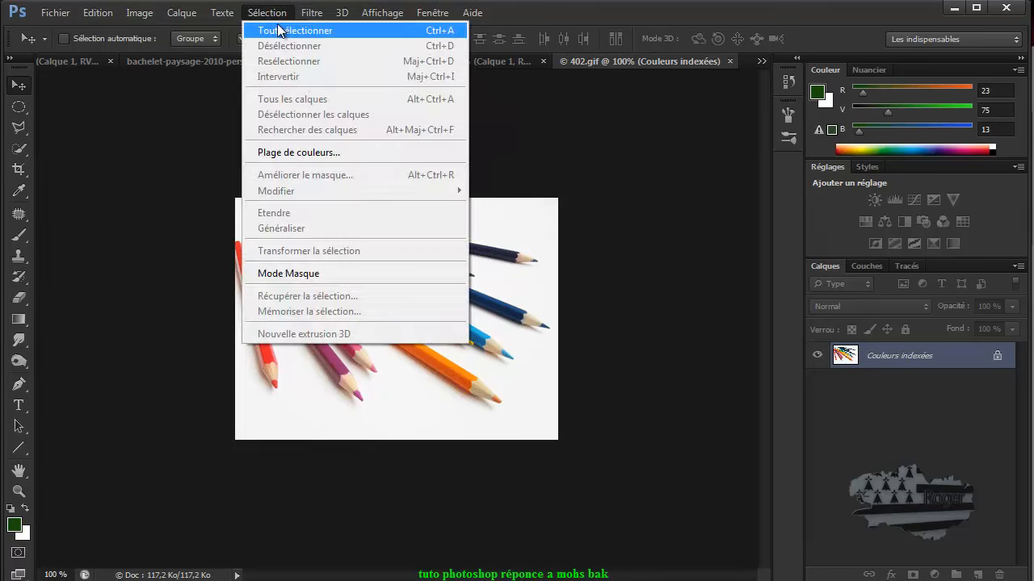
click(319, 153)
click(517, 206)
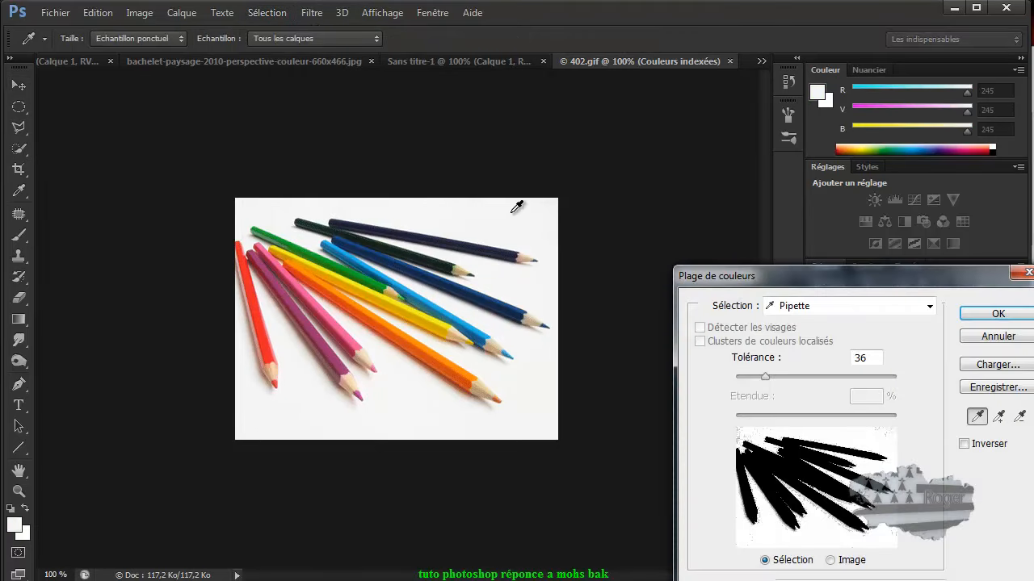
click(993, 313)
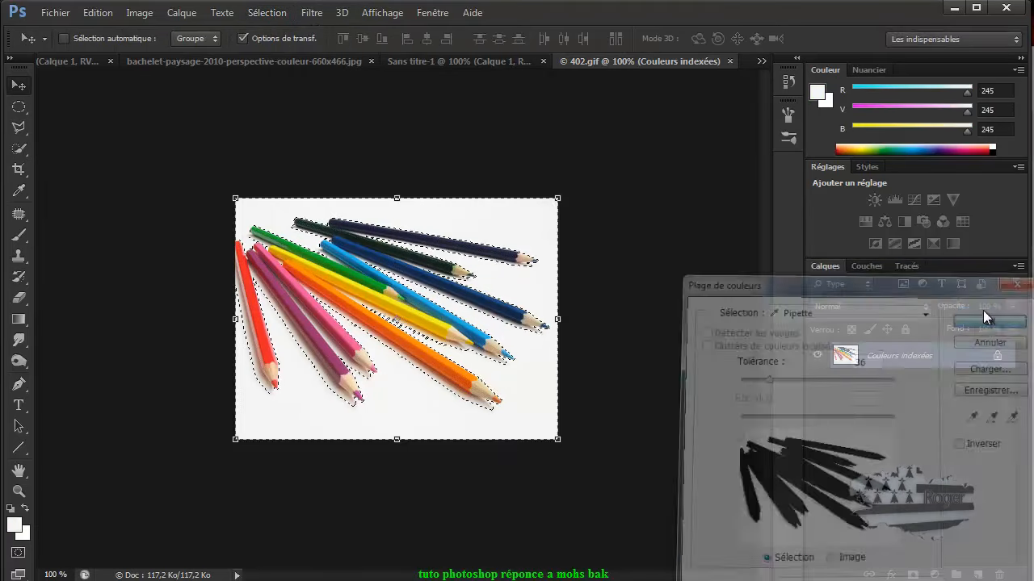
key(BackSpace)
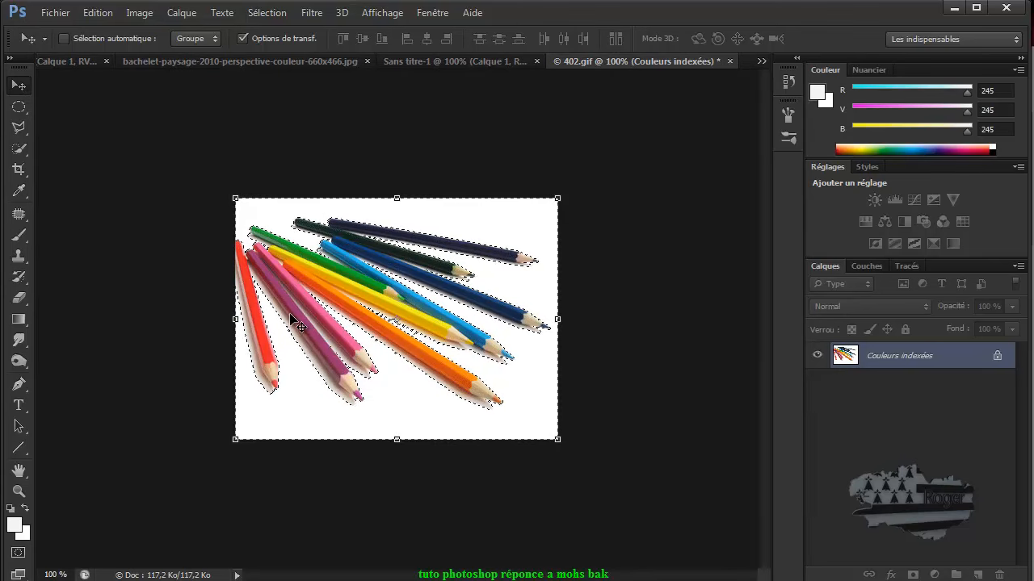
click(96, 13)
click(113, 122)
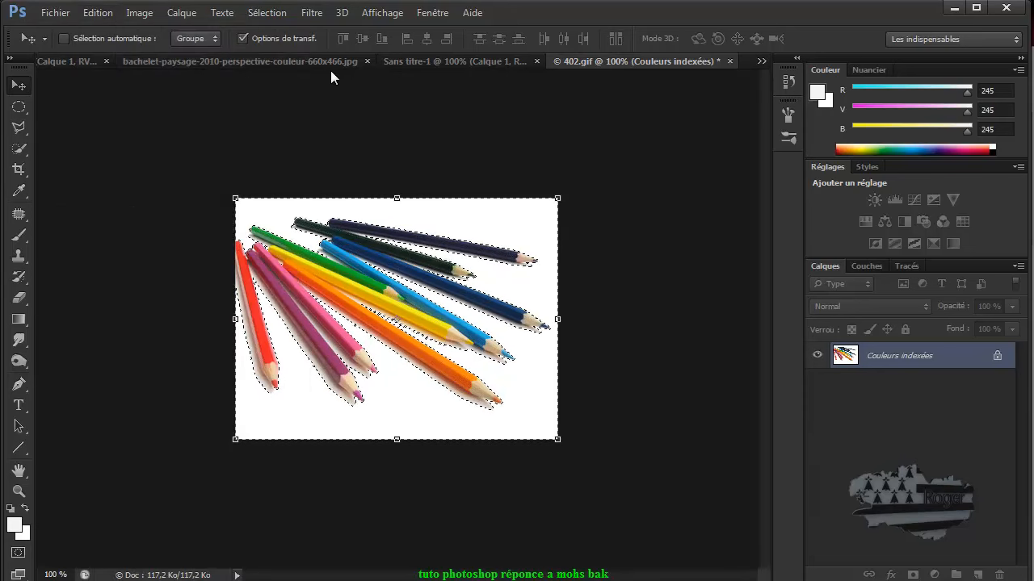
click(430, 59)
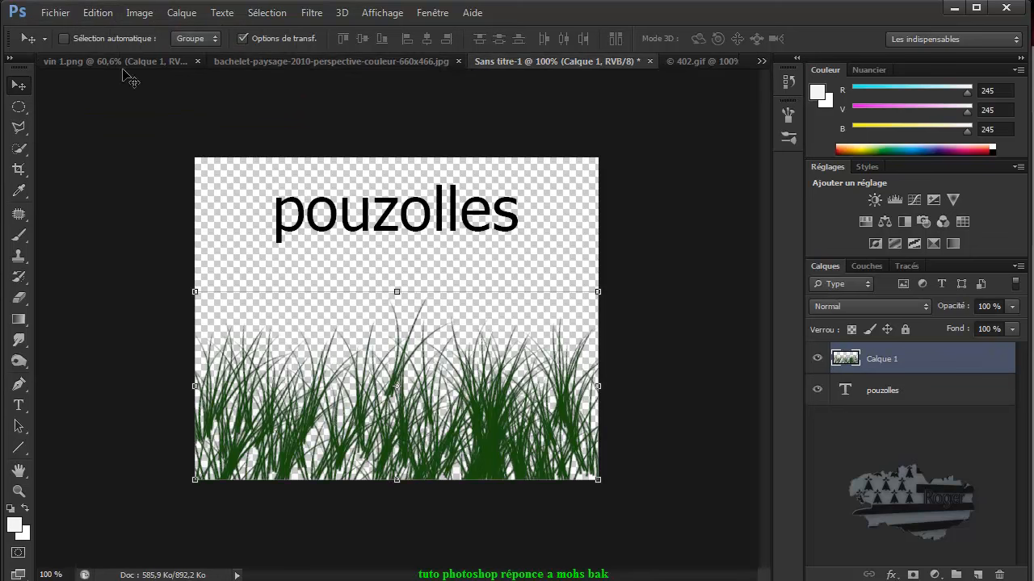
click(106, 14)
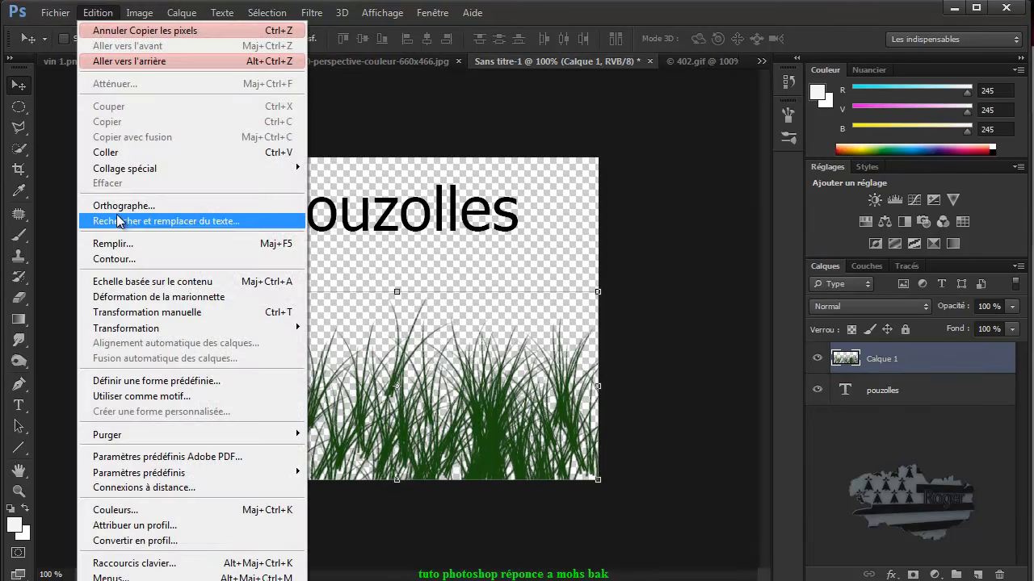
mouse_move(124, 169)
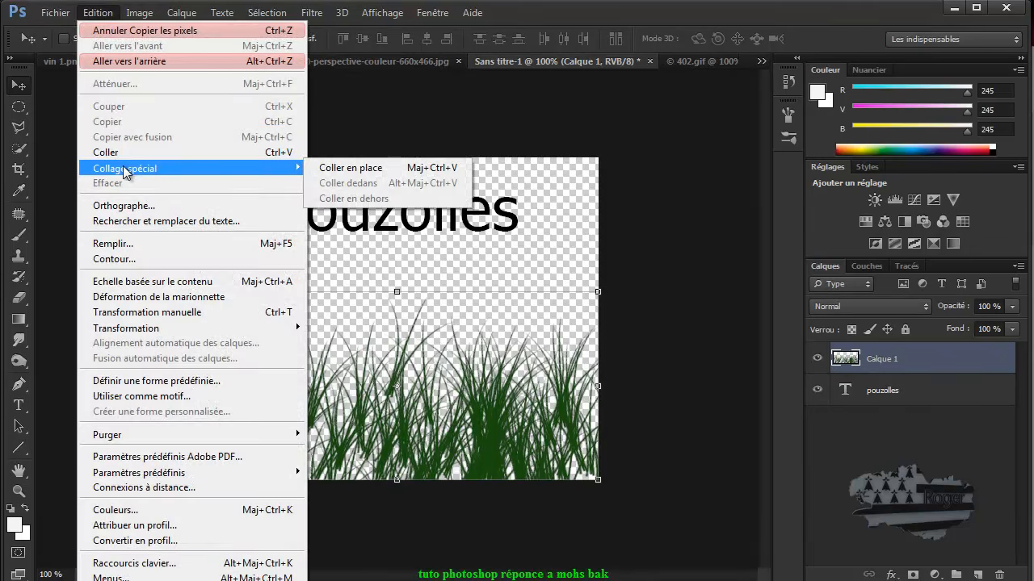
click(347, 167)
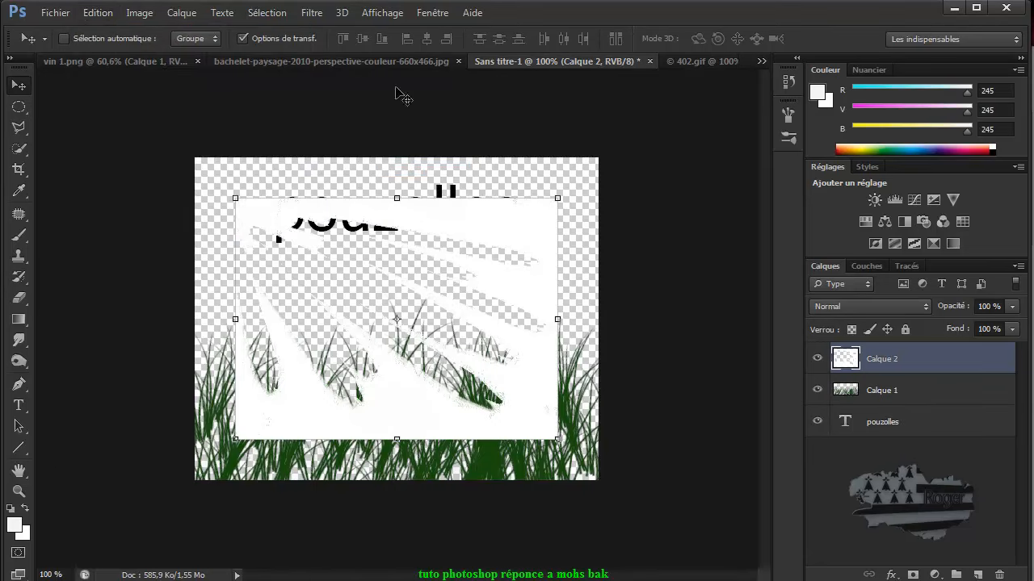
drag(958, 374, 1001, 571)
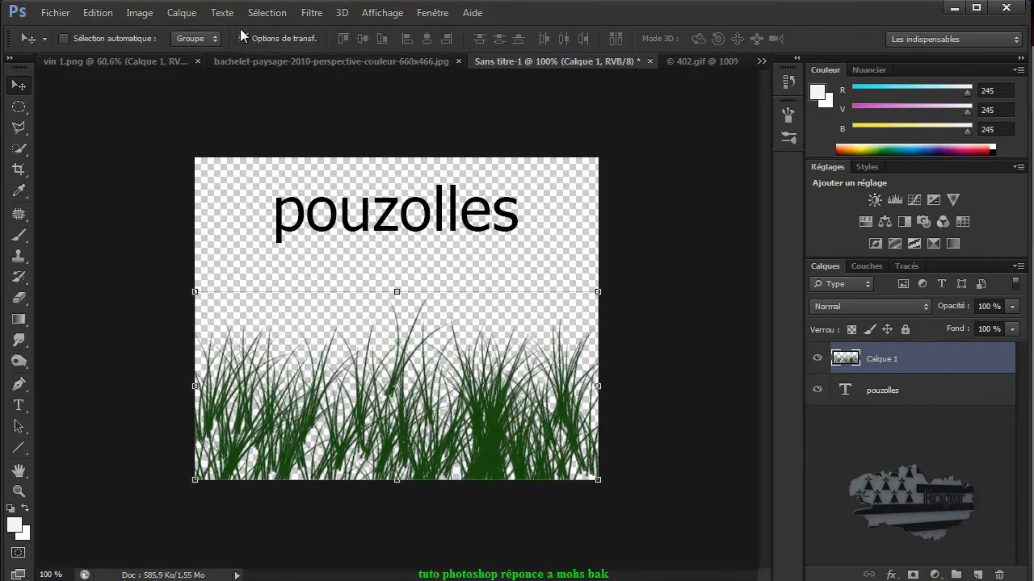
Invert the selection in 402.gif to select the pencils and copy them
click(685, 60)
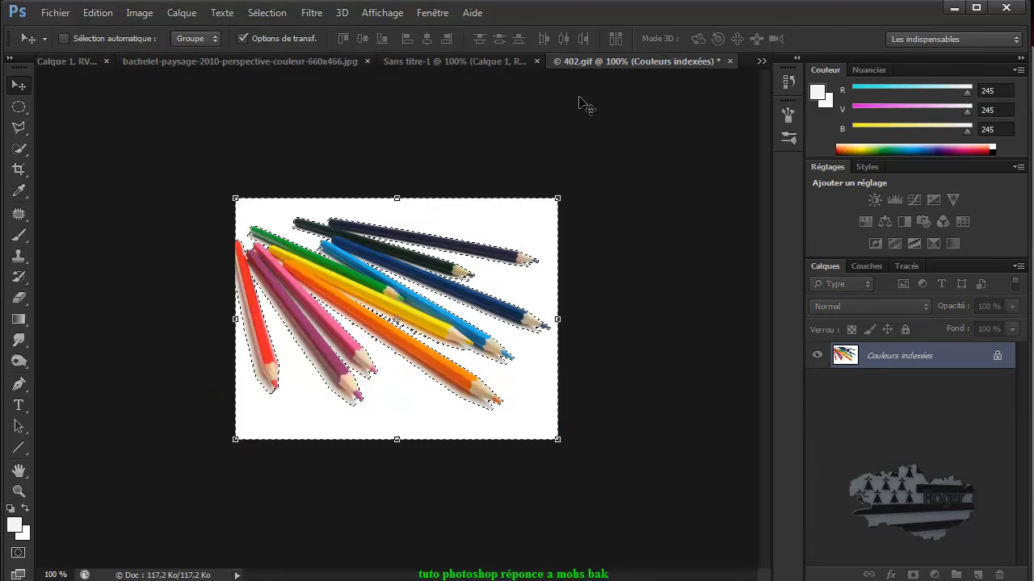
click(264, 14)
click(286, 76)
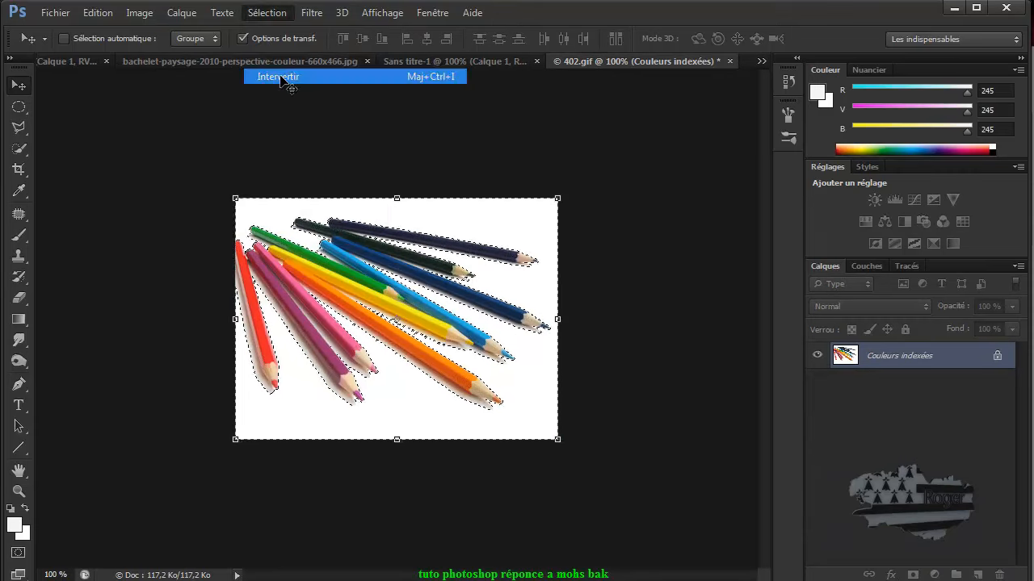
click(96, 14)
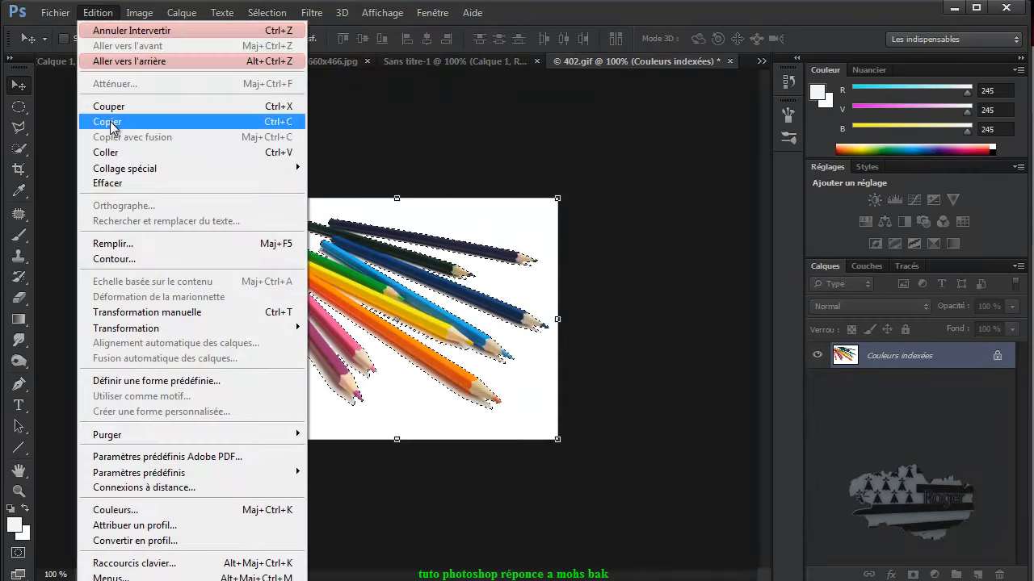
click(108, 121)
Paste the pencils in place into Sans titre-1 and position them below the text, behind the grass layer
click(412, 62)
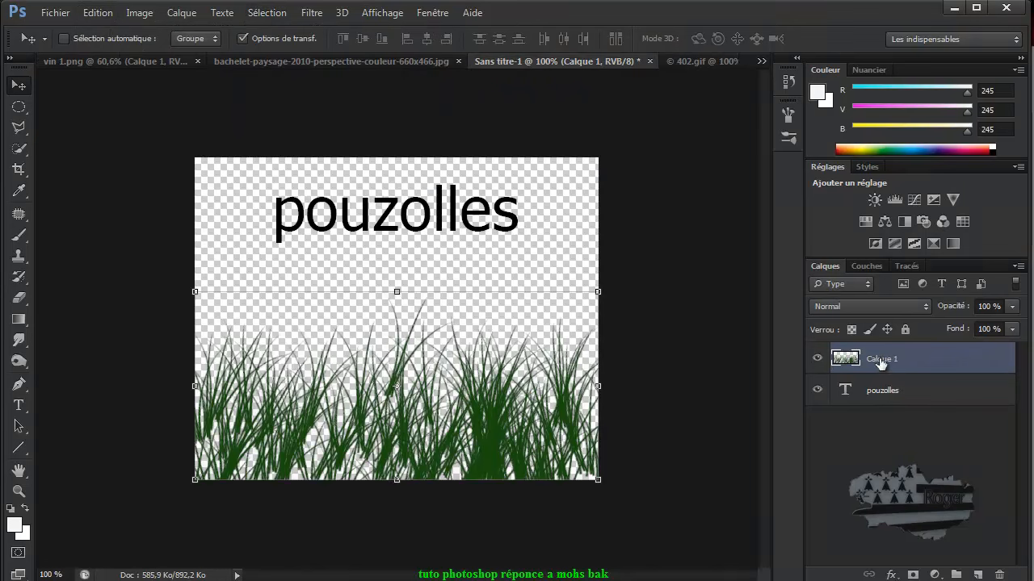
click(97, 13)
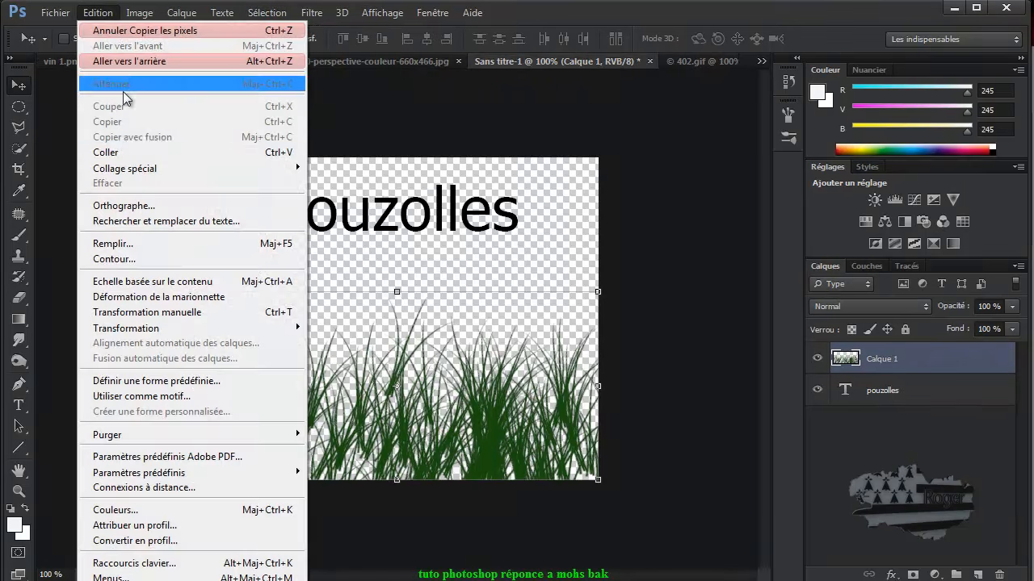
mouse_move(297, 168)
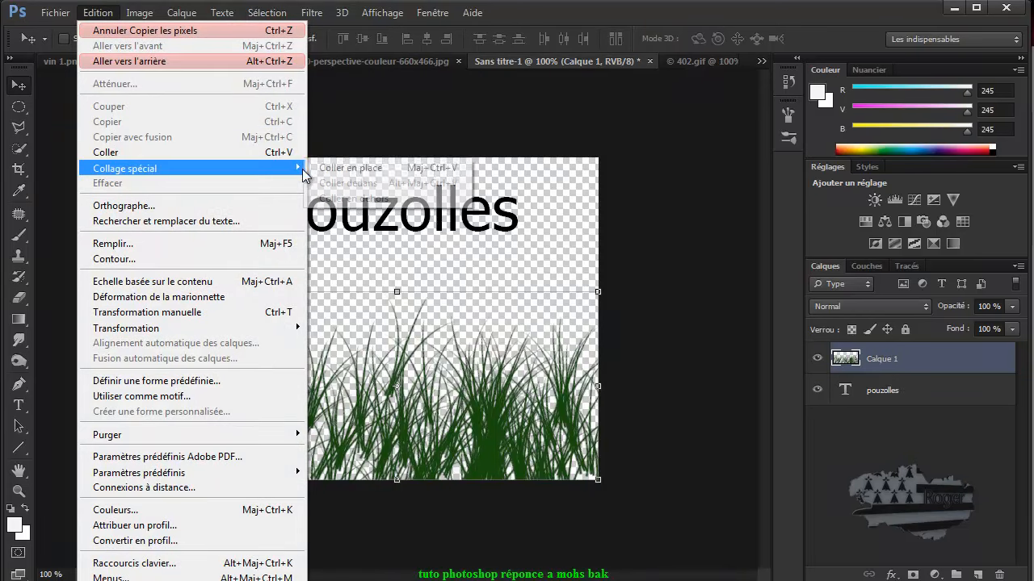
click(350, 168)
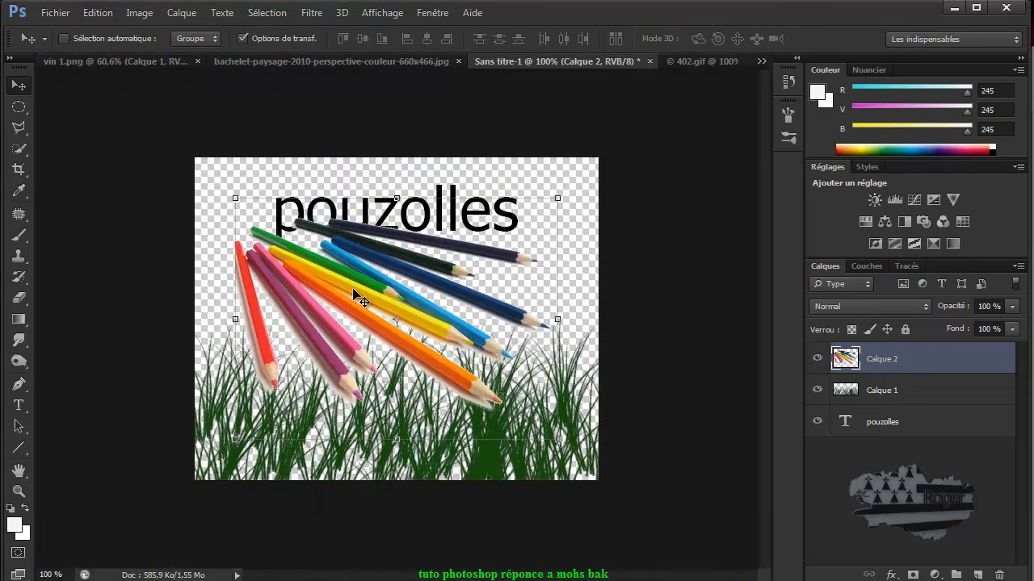
drag(347, 302, 350, 343)
drag(910, 366, 925, 407)
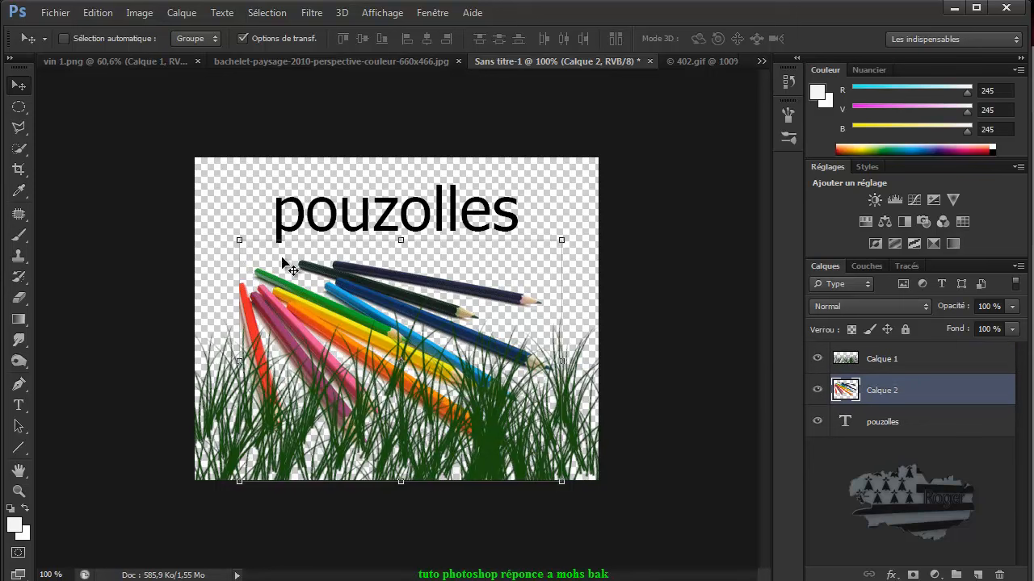
Scale the pencils to 78.75 % width and 66 % height, place them just under the text and apply the transformation
drag(563, 243, 493, 323)
drag(384, 384, 421, 311)
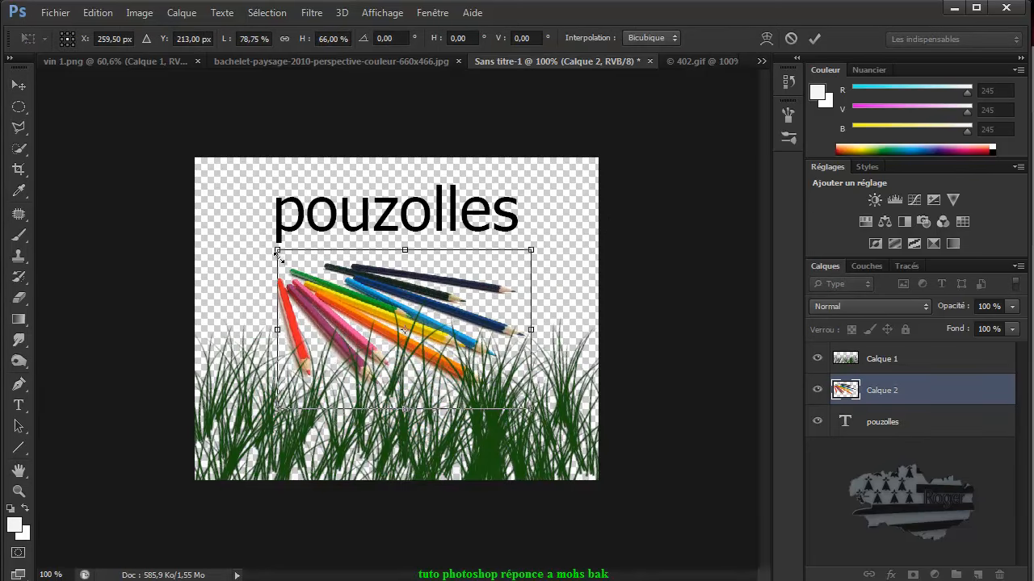
click(860, 305)
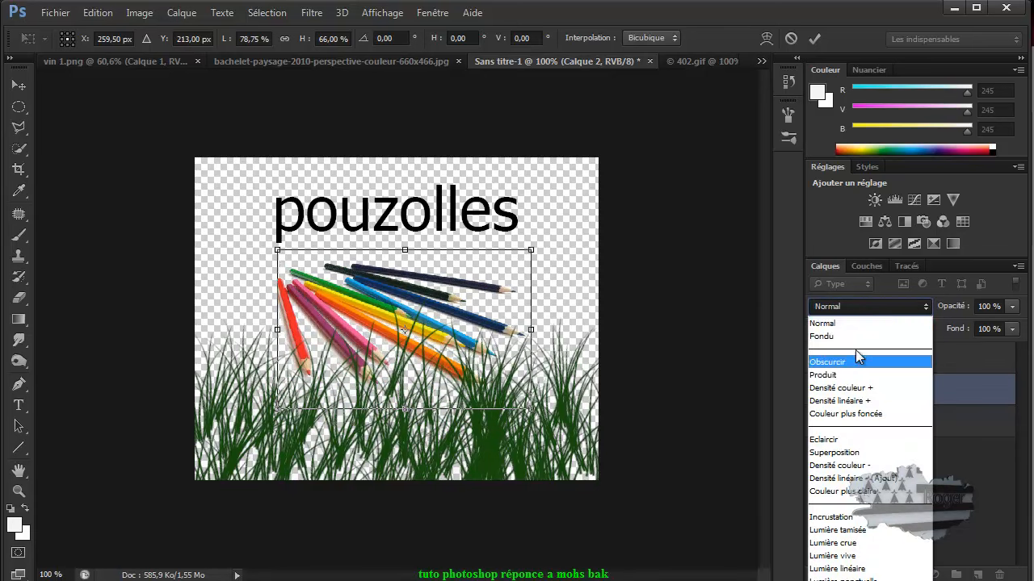
click(954, 305)
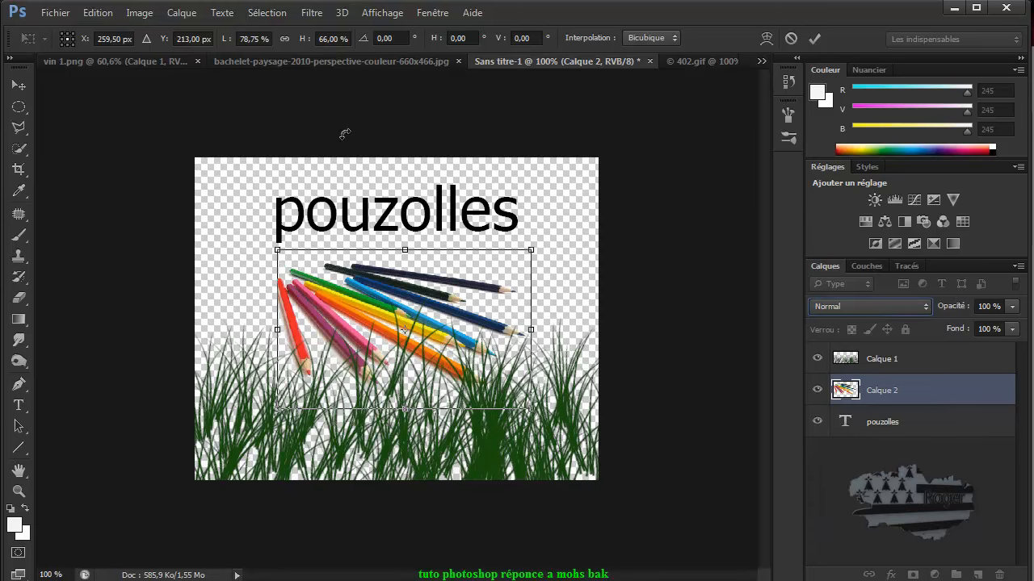
click(815, 38)
Close the documents Sans titre-1 and 402.gif without saving the changes
click(650, 63)
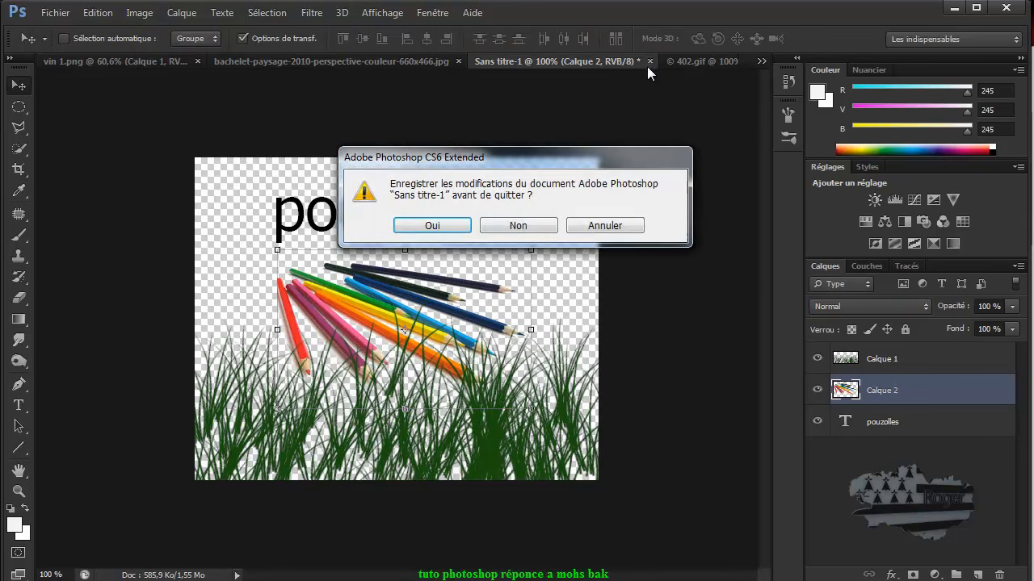
click(511, 221)
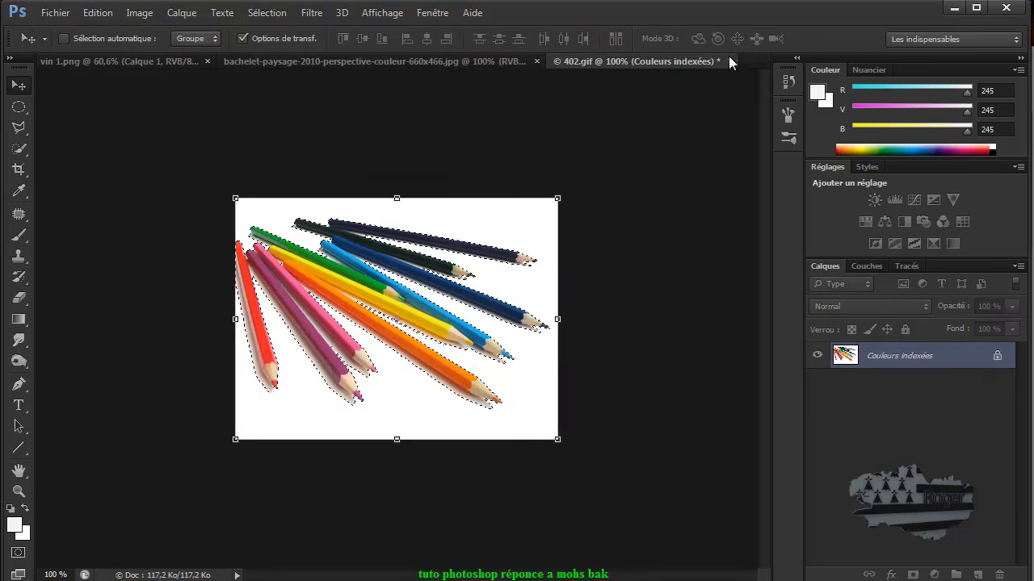
click(729, 62)
click(548, 225)
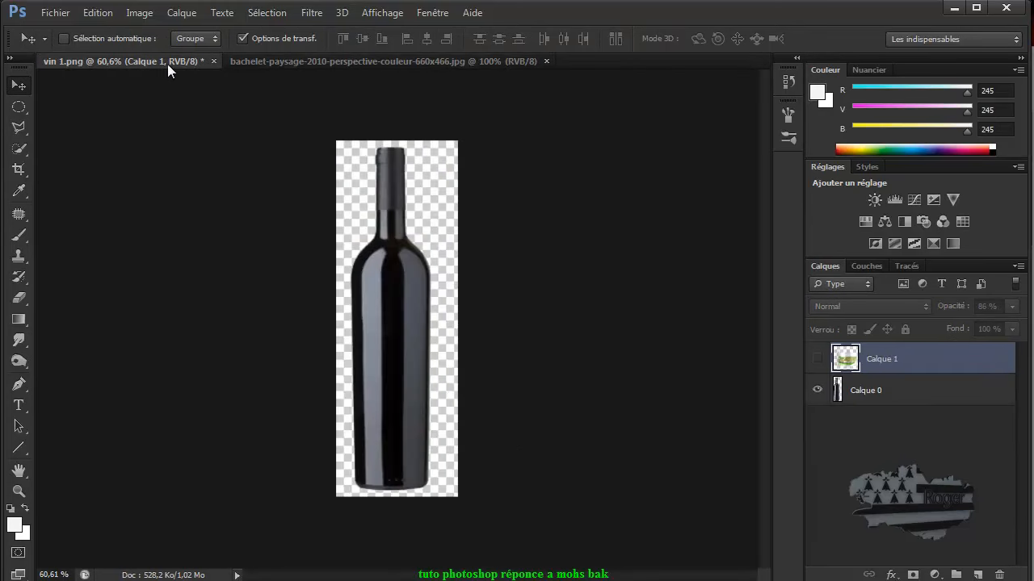
Copy the landscape drawing into vin 1.png as a new layer and position it over the bottle
click(279, 63)
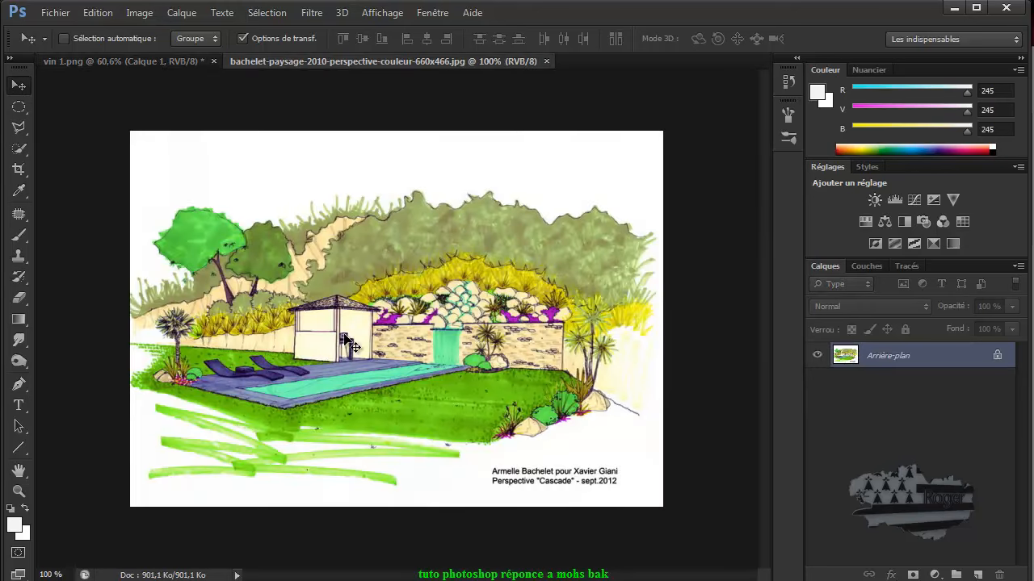
drag(360, 342, 125, 61)
drag(338, 249, 389, 345)
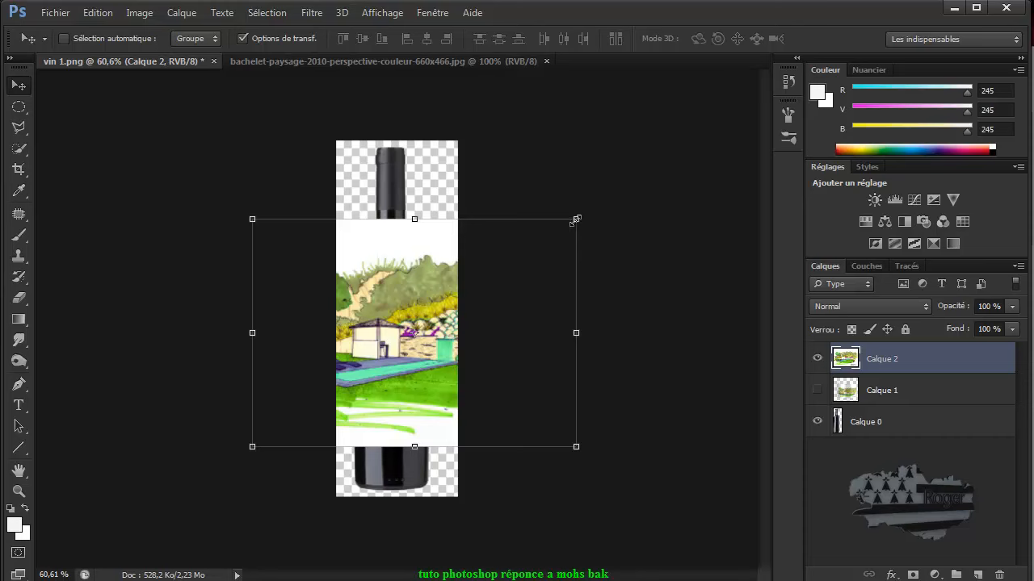
Scale the landscape drawing to about 23 % in width and height to span the bottle's width, and apply the transformation
drag(577, 220, 451, 366)
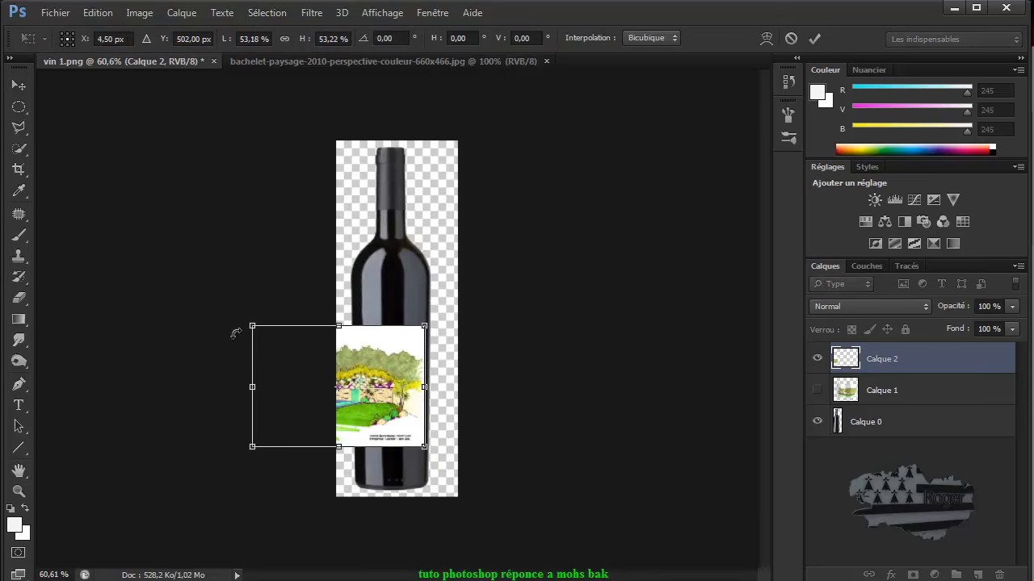
drag(251, 449, 312, 407)
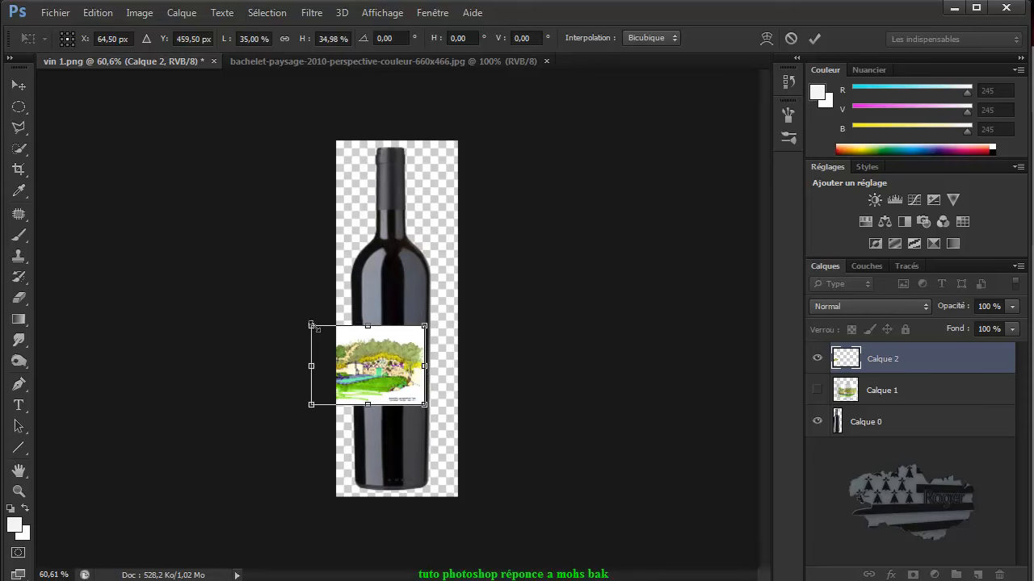
drag(313, 330, 358, 368)
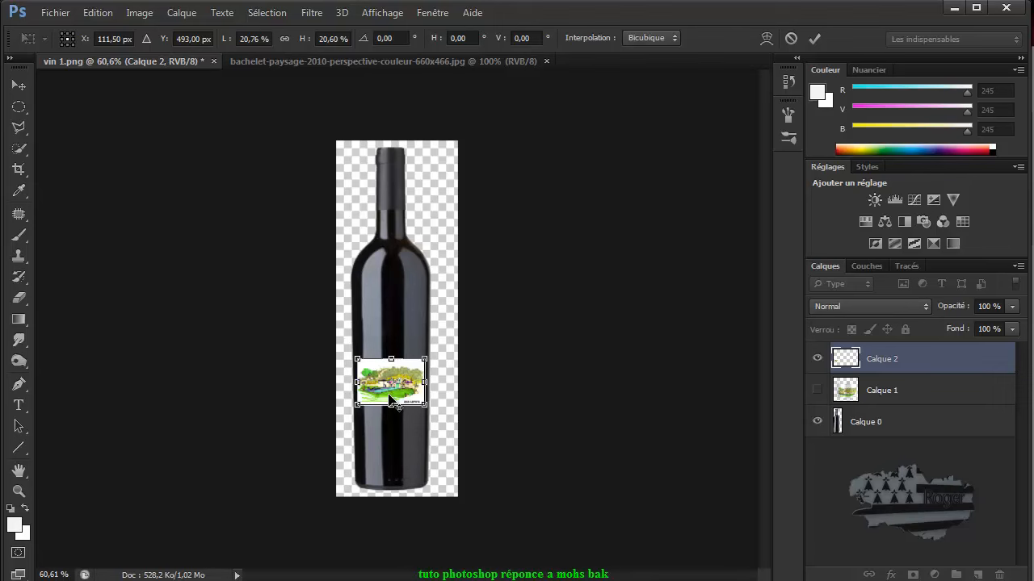
scroll(391, 401, up, 5)
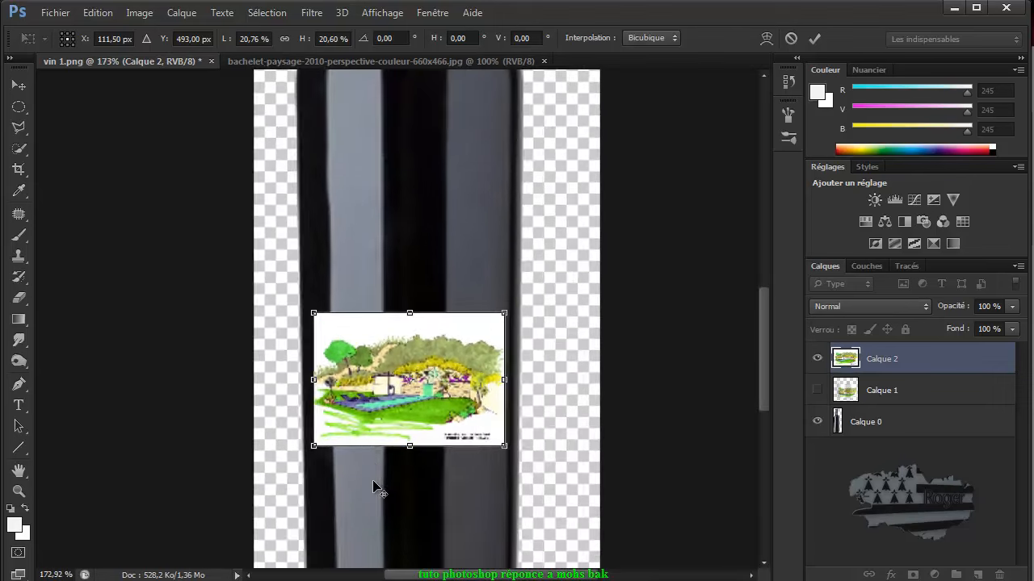
scroll(375, 480, up, 3)
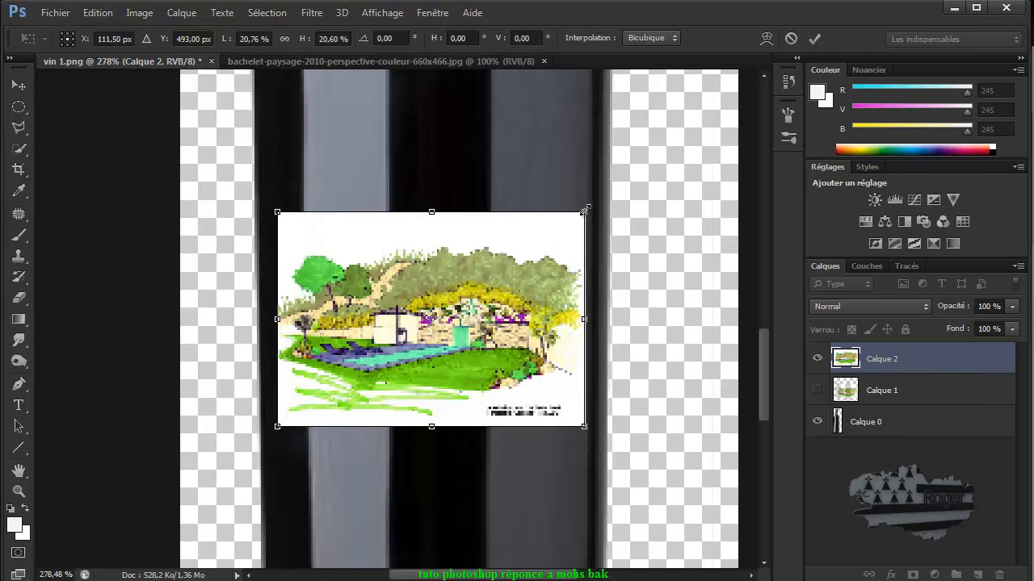
drag(585, 208, 605, 196)
drag(277, 197, 266, 182)
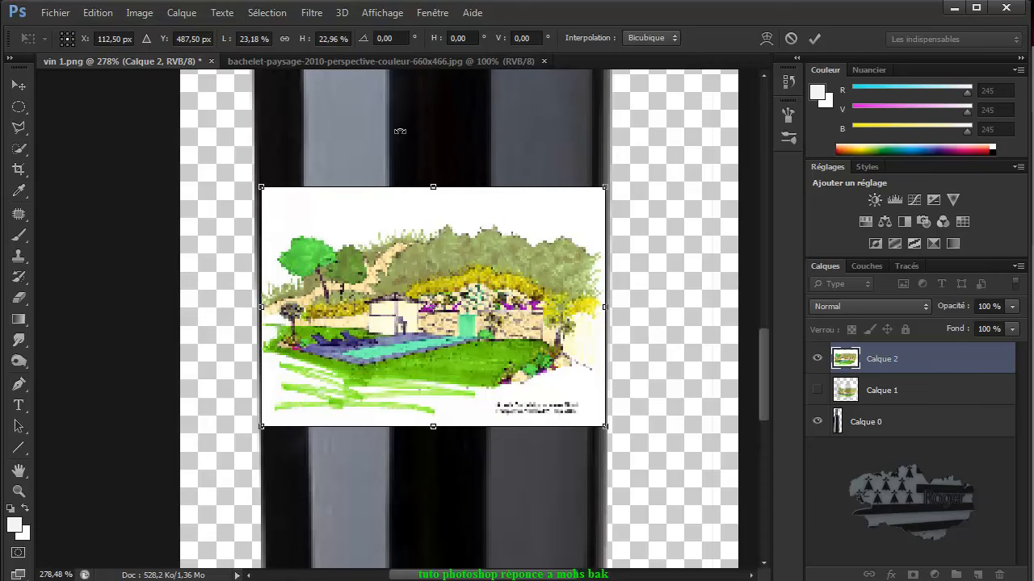
key(v)
click(468, 226)
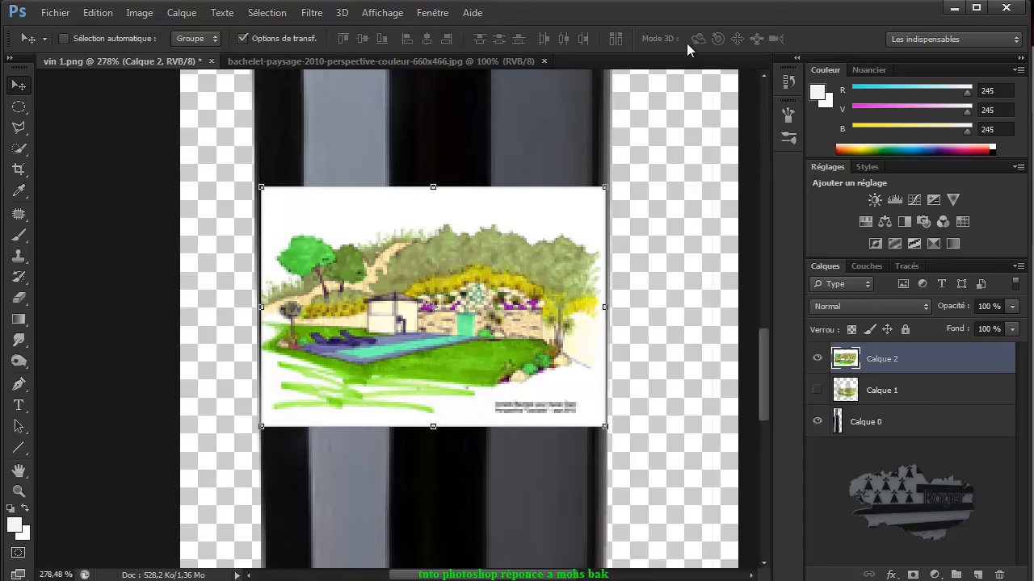
Warp the landscape label by raising its four corners to follow the bottle's curvature, and apply the deformation
key(ctrl+t)
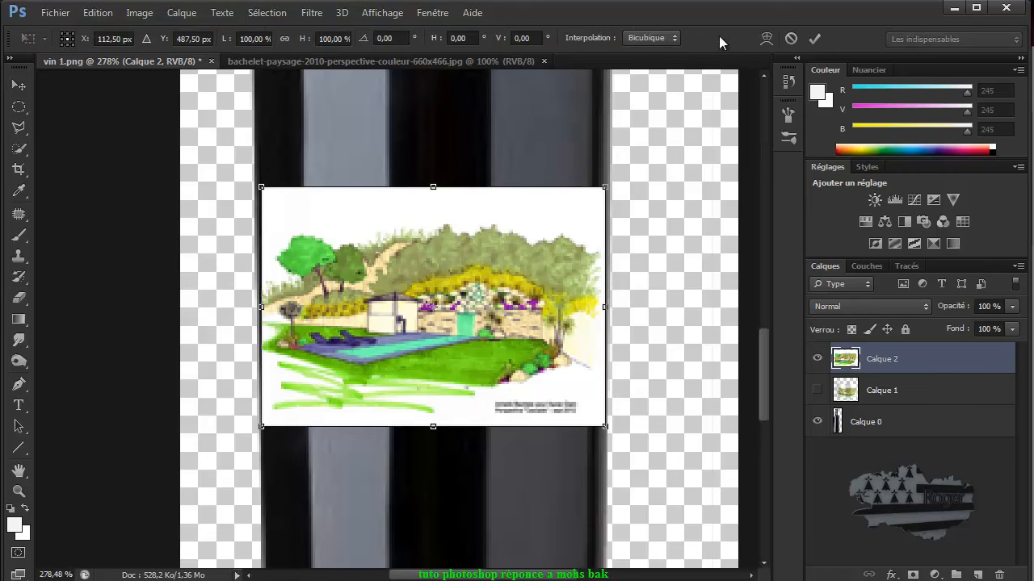
click(676, 41)
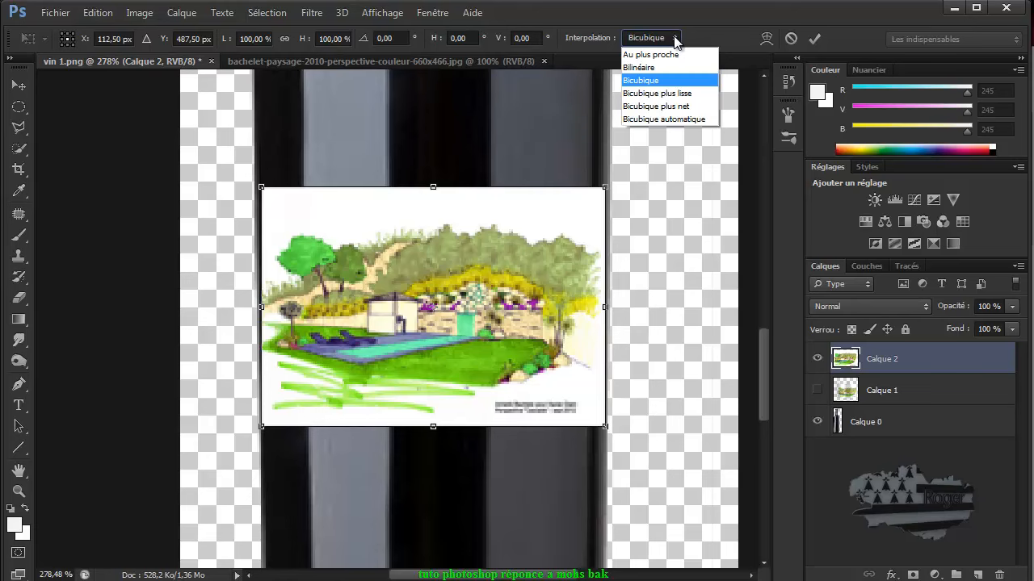
click(720, 41)
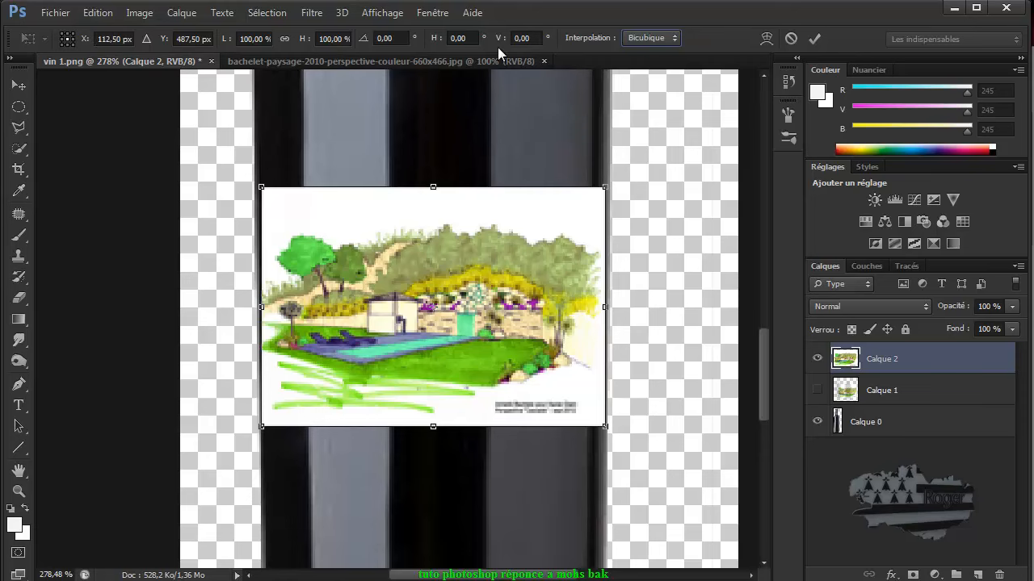
click(765, 40)
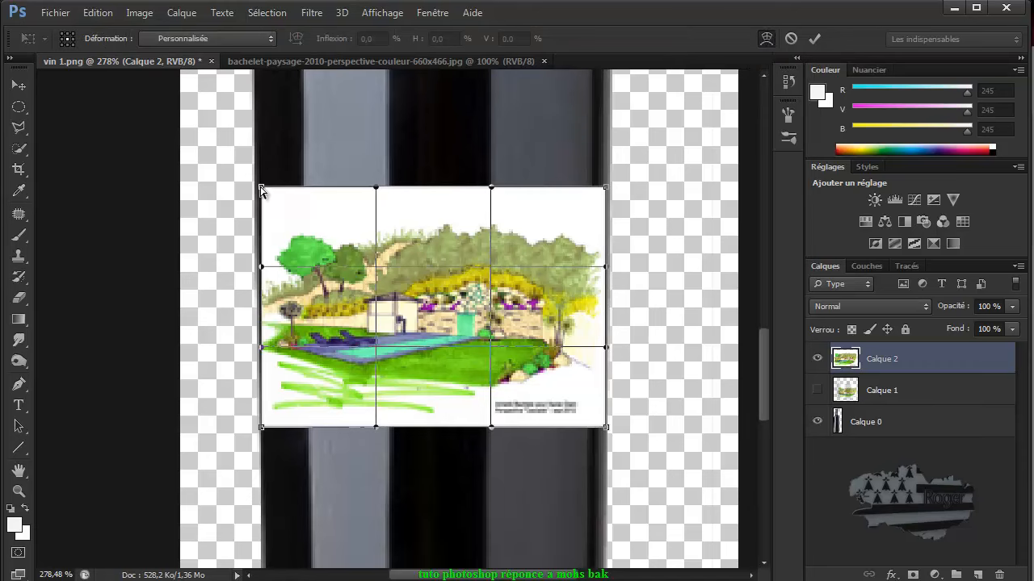
drag(261, 189, 261, 172)
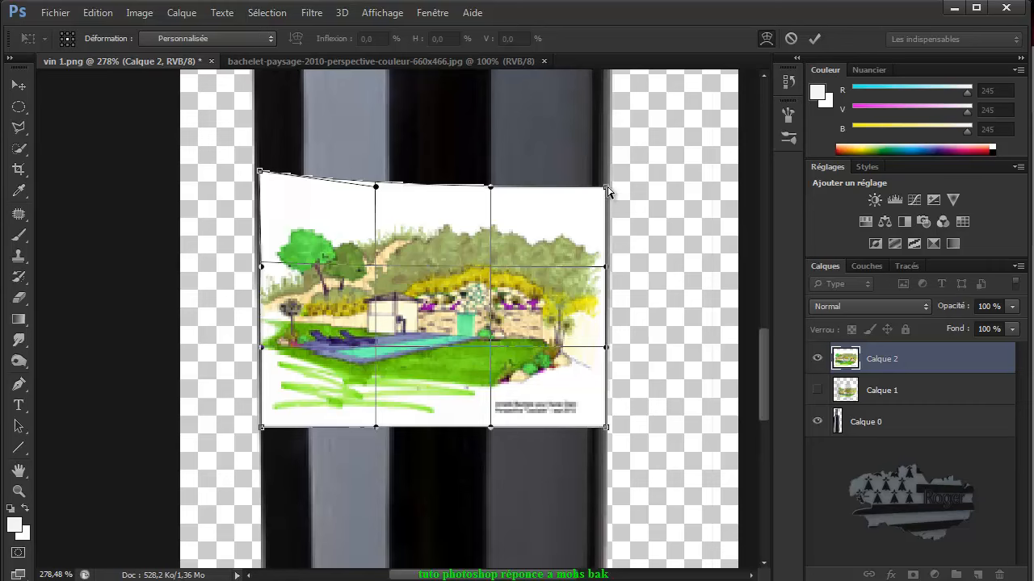
drag(607, 188, 607, 176)
drag(608, 430, 607, 407)
drag(262, 430, 263, 409)
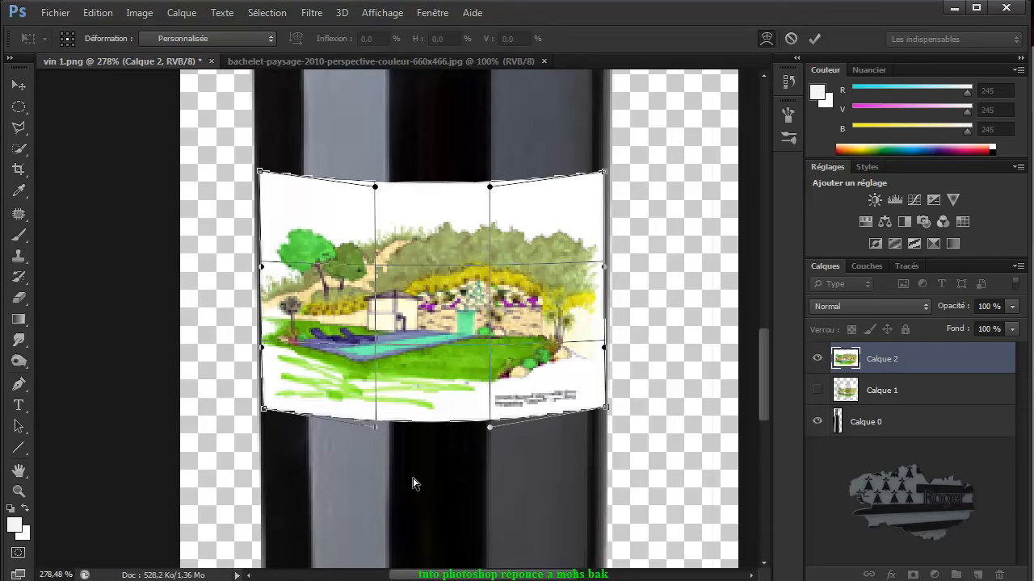
scroll(412, 482, down, 8)
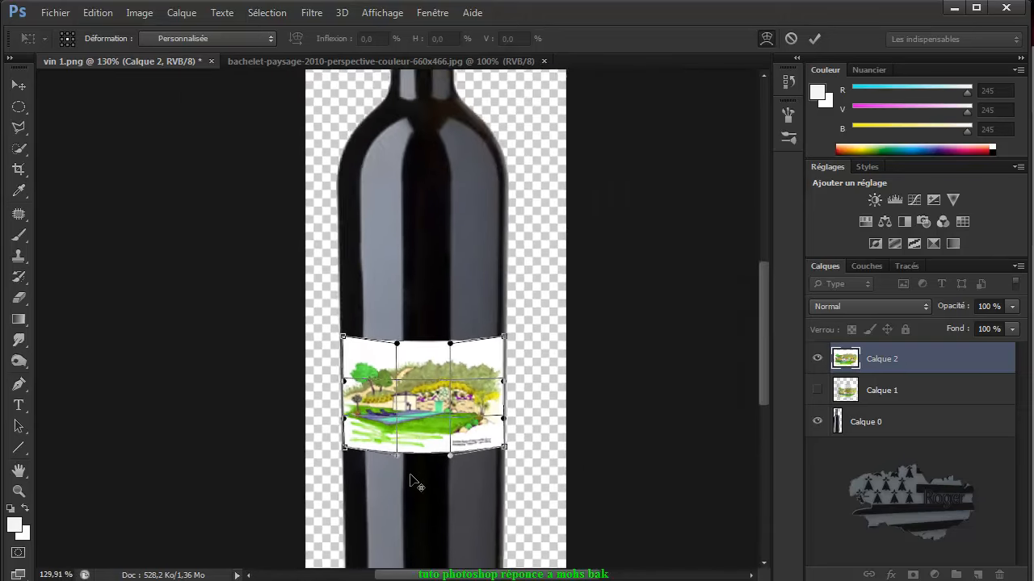
scroll(412, 483, down, 2)
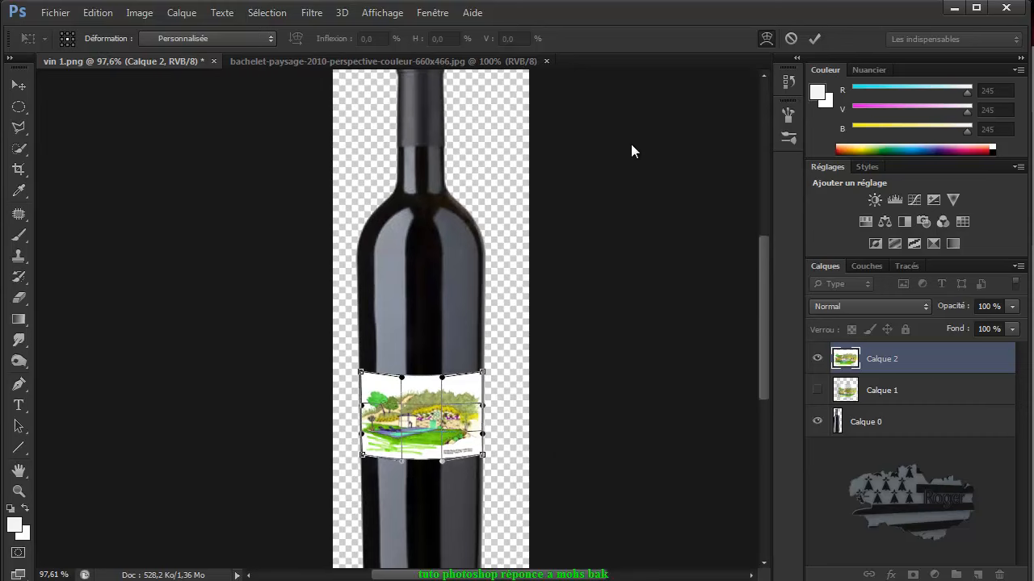
click(812, 39)
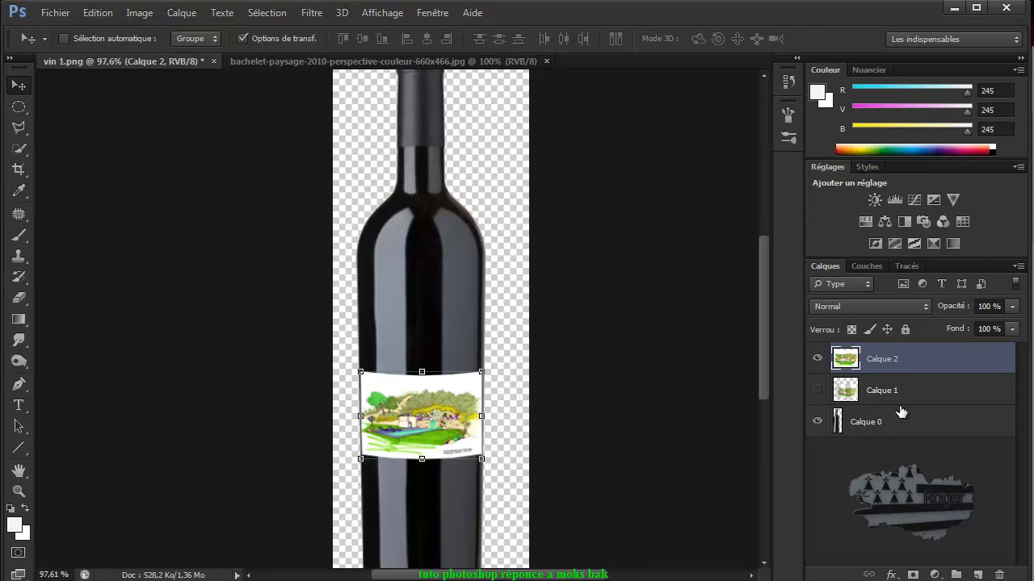
Load the outline of the label layer Calque 2 as a selection
click(904, 430)
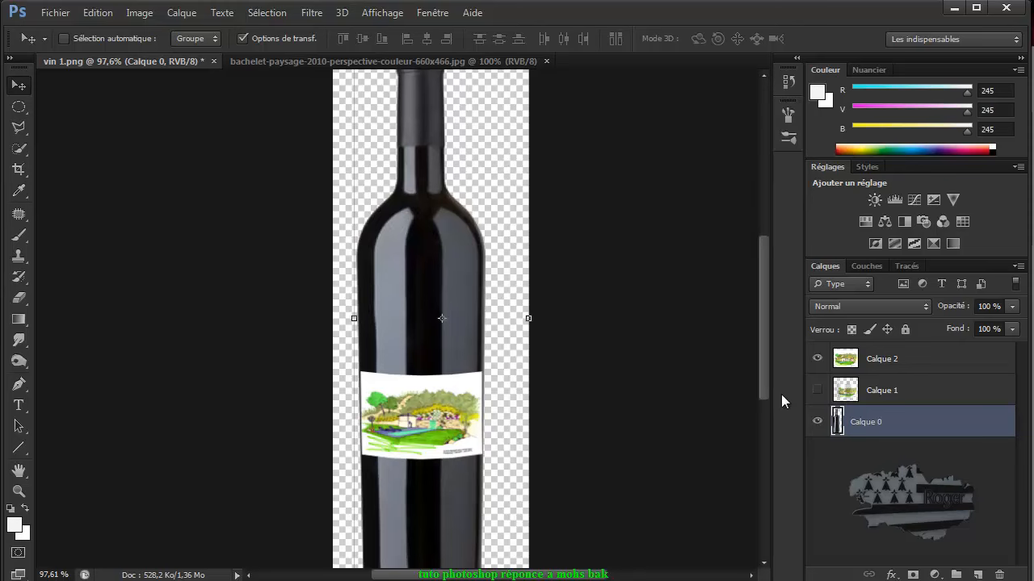
click(847, 359)
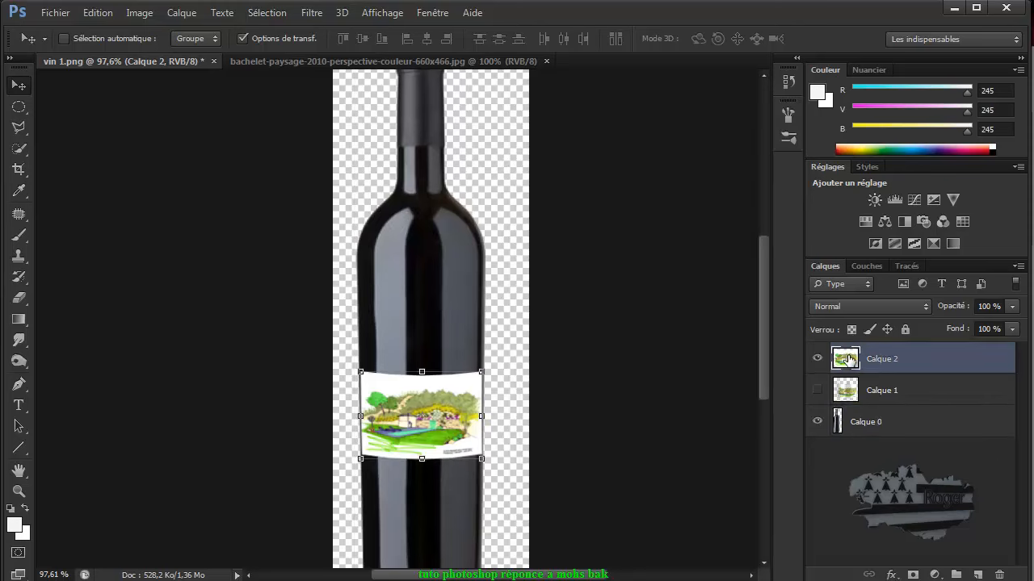
ctrl+click(848, 359)
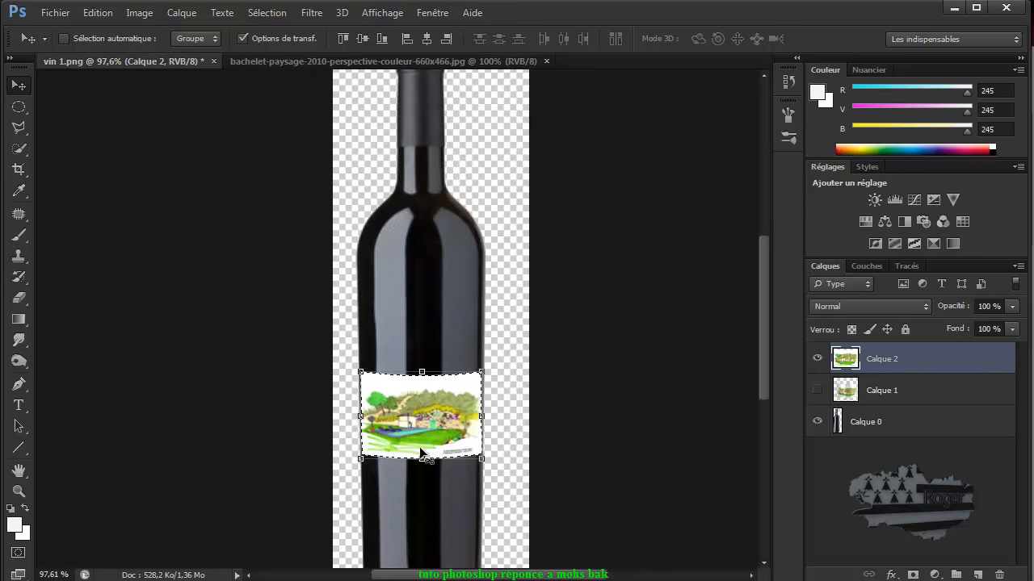
Reset the colours to the defaults and confirm black (#000000) as the foreground colour
alt+scroll(408, 483, up, 3)
alt+scroll(406, 436, up, 3)
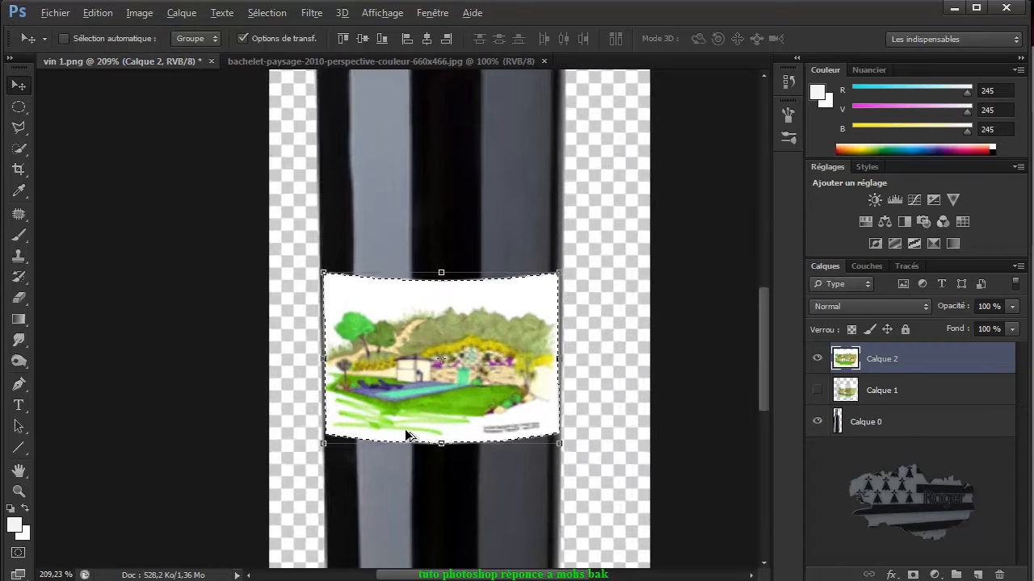
alt+scroll(407, 437, up, 1)
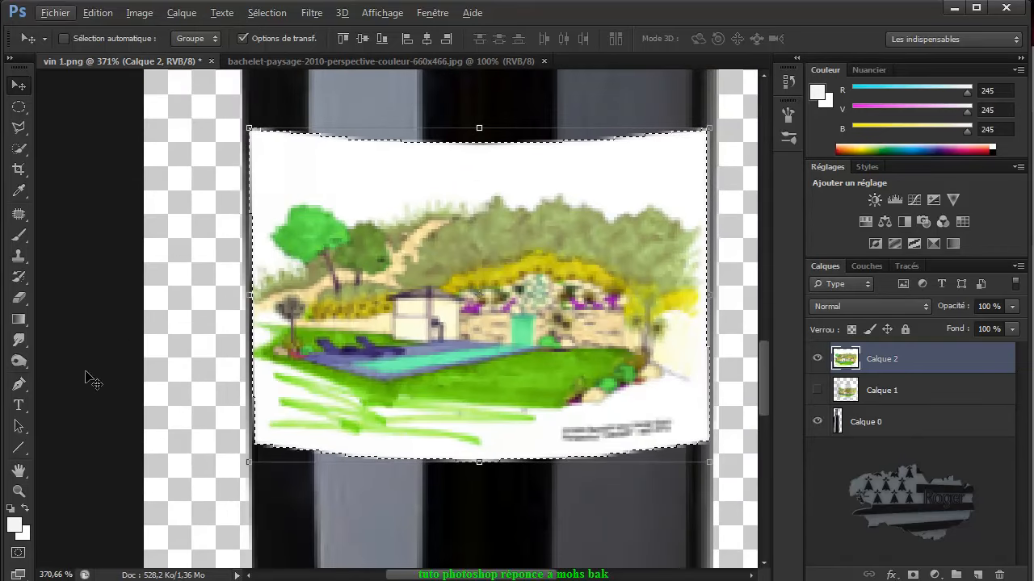
click(10, 509)
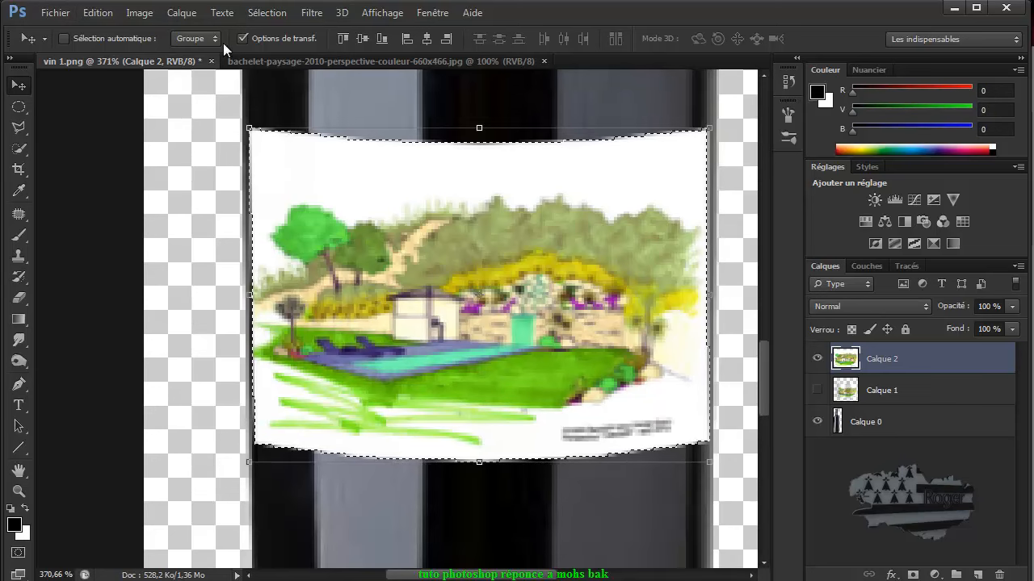
click(14, 525)
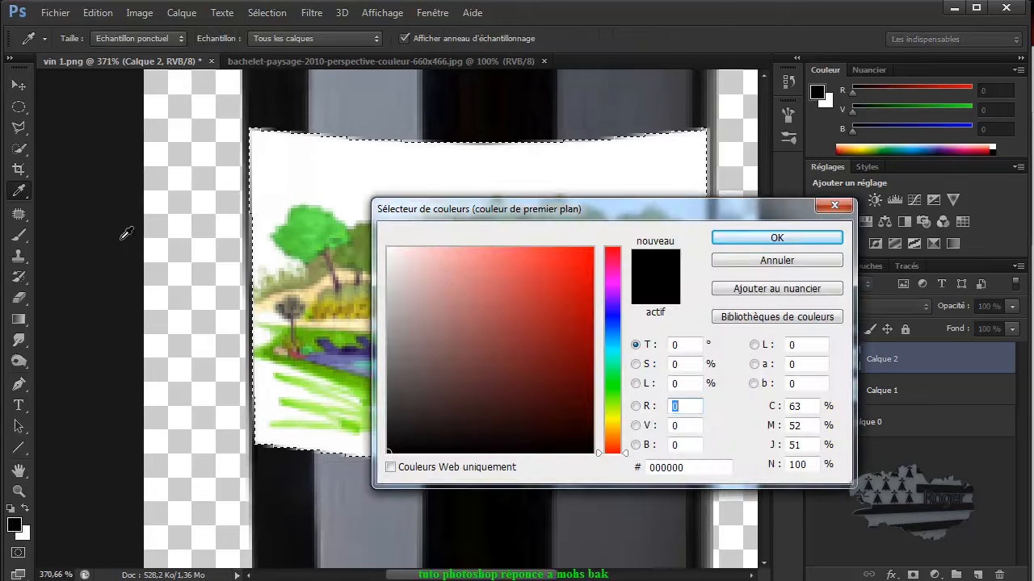
click(806, 236)
Set up a soft round brush with 22 px size, 0 % hardness and 19 % opacity
click(18, 234)
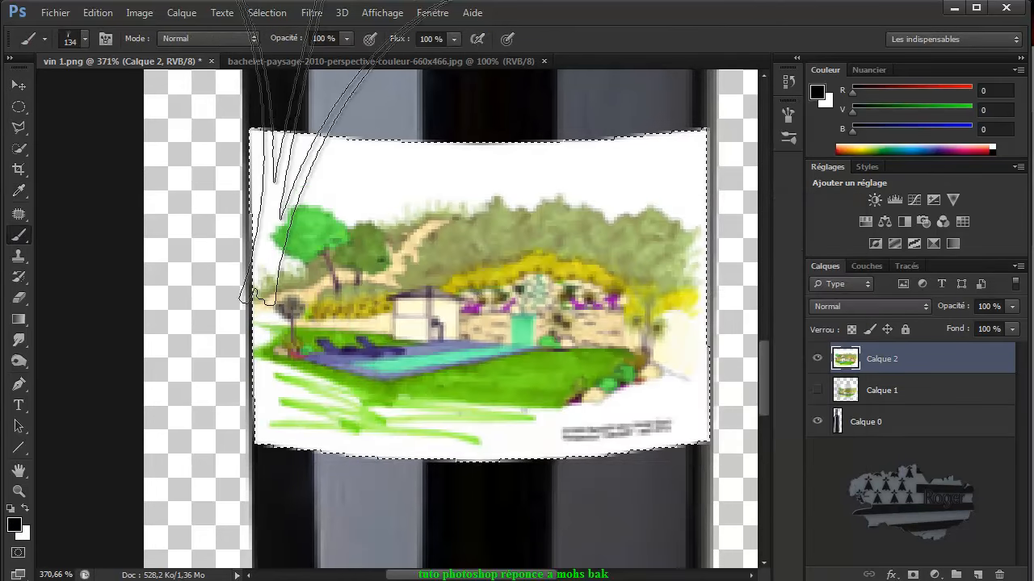
click(83, 38)
click(37, 170)
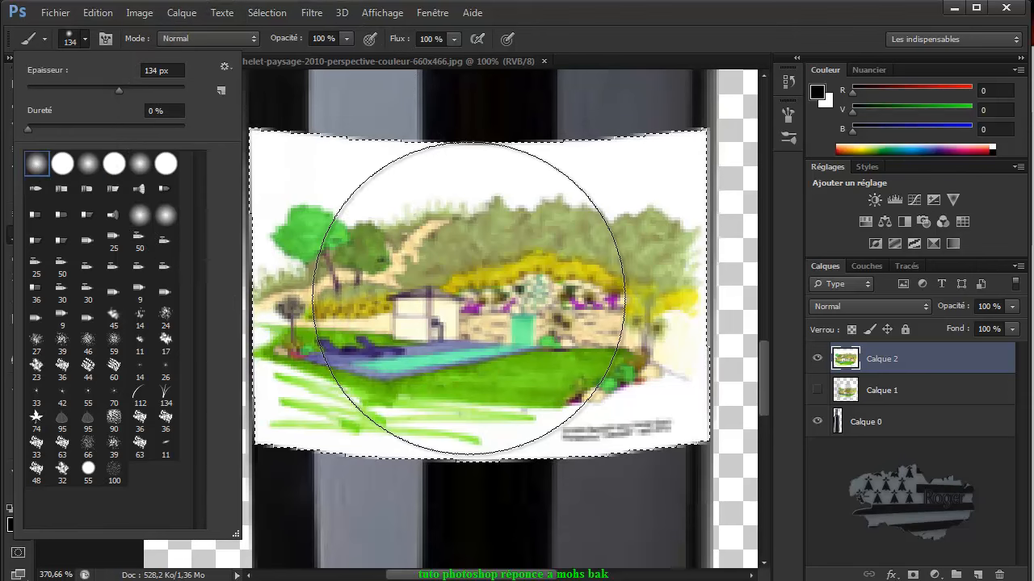
alt+right_click(474, 281)
drag(474, 281, 298, 332)
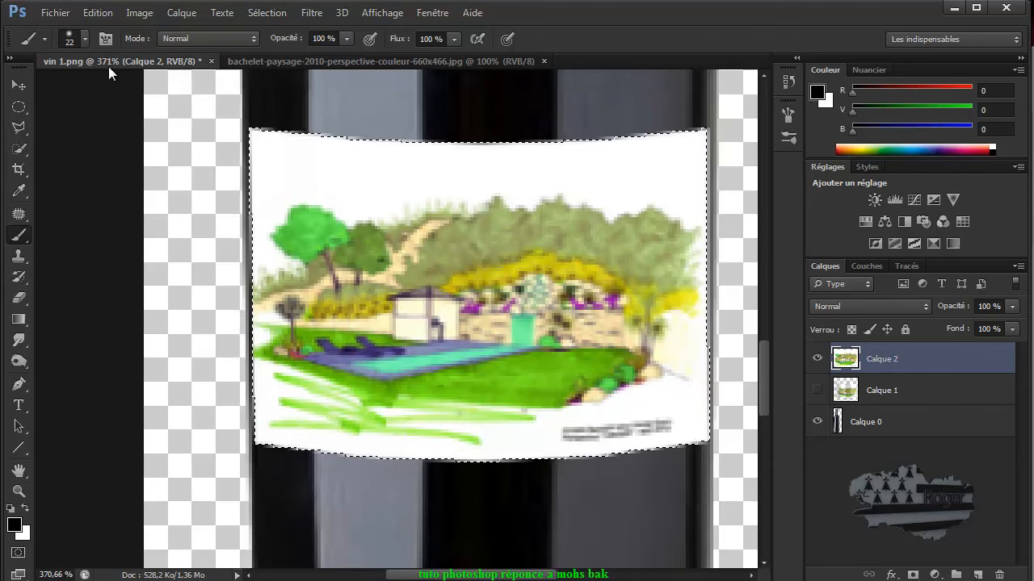
drag(293, 40, 229, 39)
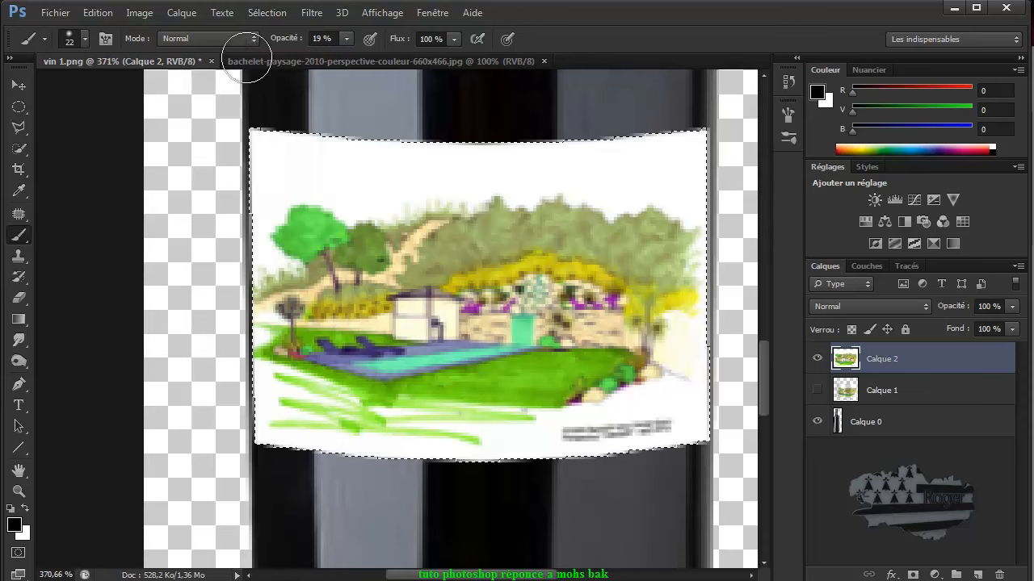
Add a new layer above the label and paint vertical shadow bands inside the selection, along both edges and the centre
click(978, 575)
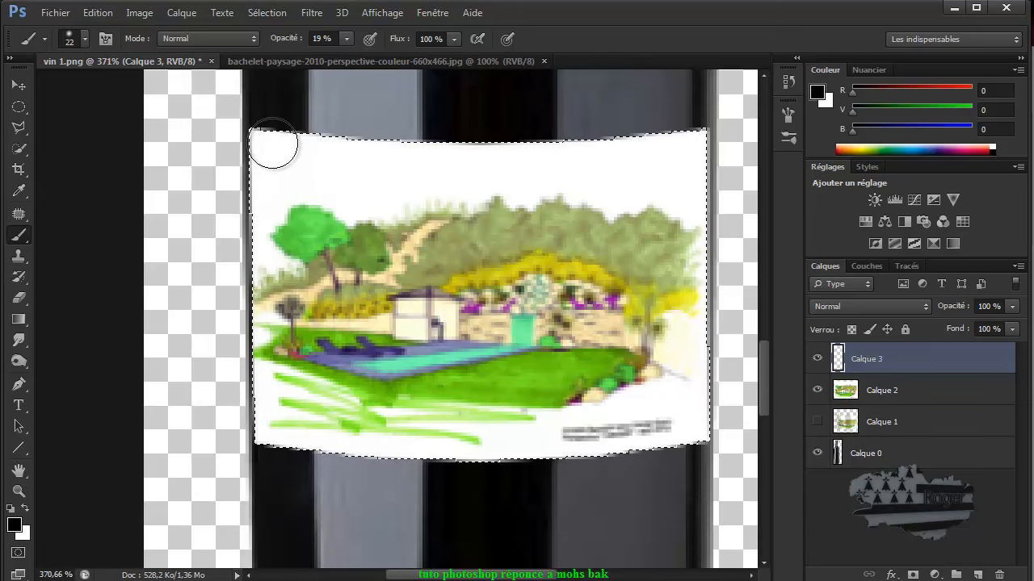
mouse_move(267, 396)
mouse_down()
mouse_move(277, 448)
mouse_move(287, 440)
mouse_up()
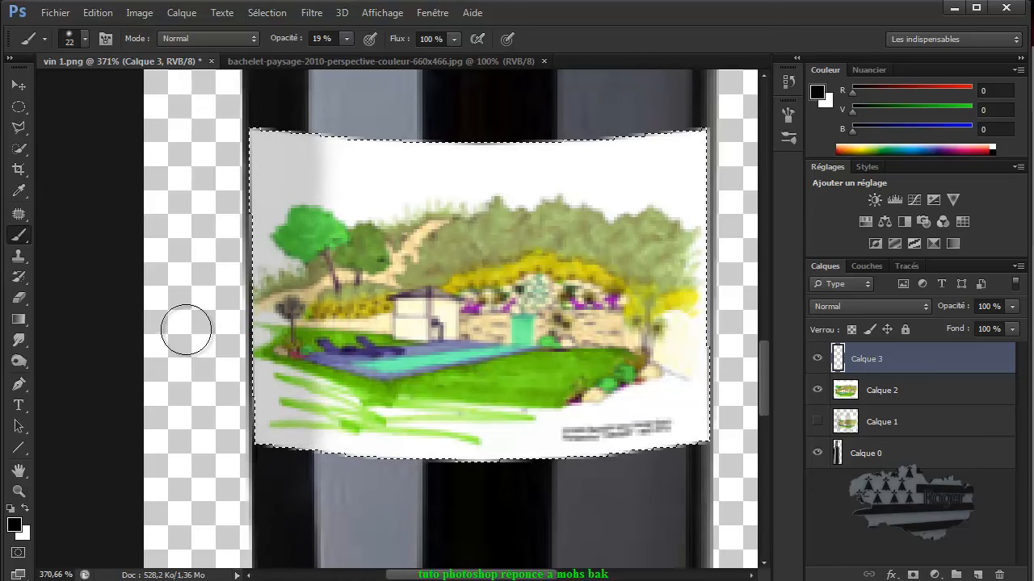
mouse_move(259, 121)
mouse_down()
mouse_move(273, 299)
mouse_move(281, 132)
mouse_move(284, 267)
mouse_move(261, 492)
mouse_move(274, 485)
mouse_move(289, 411)
mouse_move(285, 504)
mouse_up()
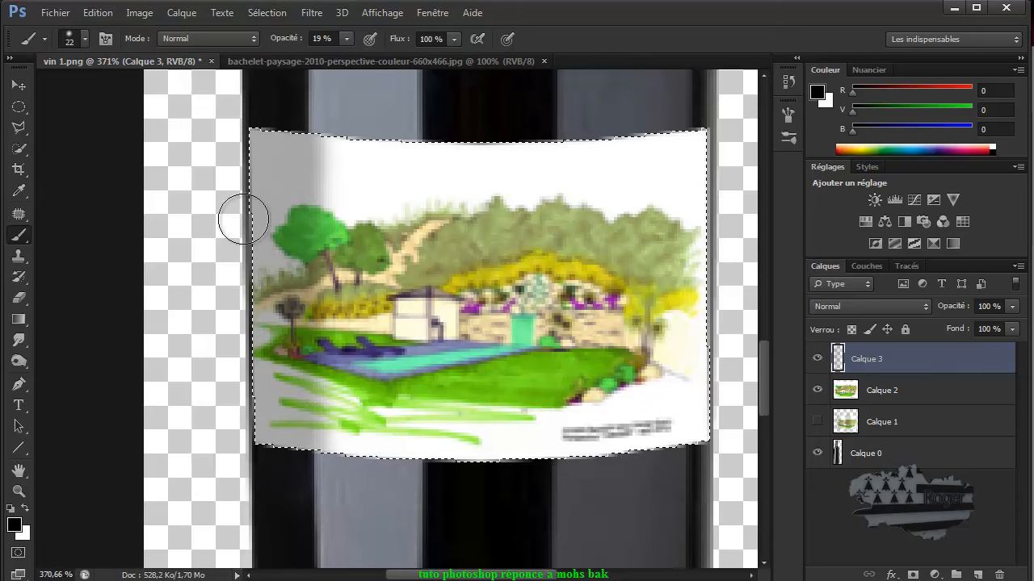
mouse_move(442, 133)
mouse_down()
mouse_move(441, 479)
mouse_move(449, 159)
mouse_move(440, 129)
mouse_move(451, 259)
mouse_move(476, 143)
mouse_move(489, 203)
mouse_move(521, 173)
mouse_move(530, 135)
mouse_move(526, 484)
mouse_move(532, 114)
mouse_move(493, 413)
mouse_move(481, 196)
mouse_move(467, 461)
mouse_move(461, 143)
mouse_move(440, 335)
mouse_move(445, 473)
mouse_move(448, 130)
mouse_move(449, 443)
mouse_move(458, 476)
mouse_move(500, 187)
mouse_move(499, 476)
mouse_move(527, 124)
mouse_move(538, 478)
mouse_move(547, 153)
mouse_up()
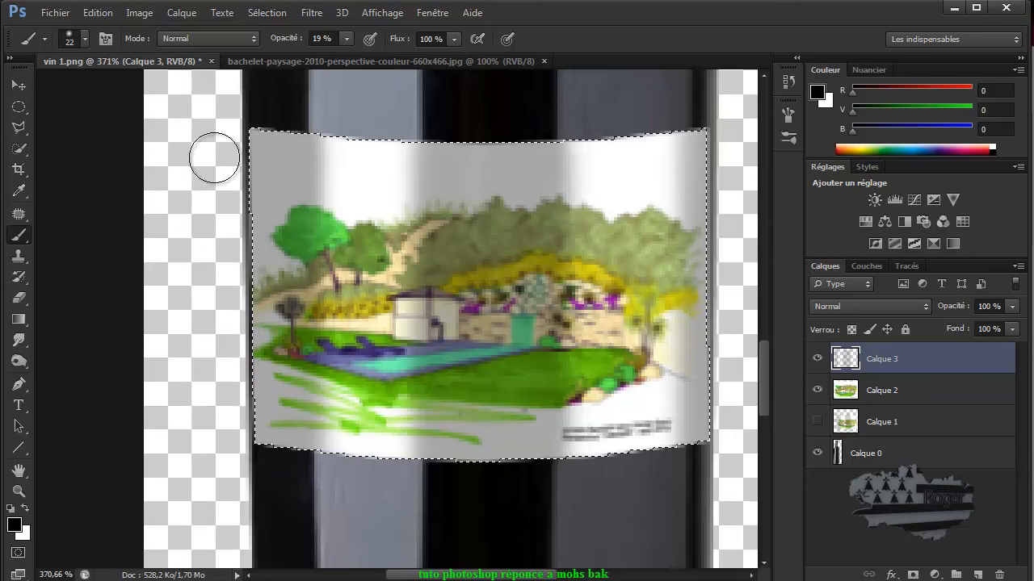
Set the foreground colour to grey #949292 and return to the Brush tool
click(15, 525)
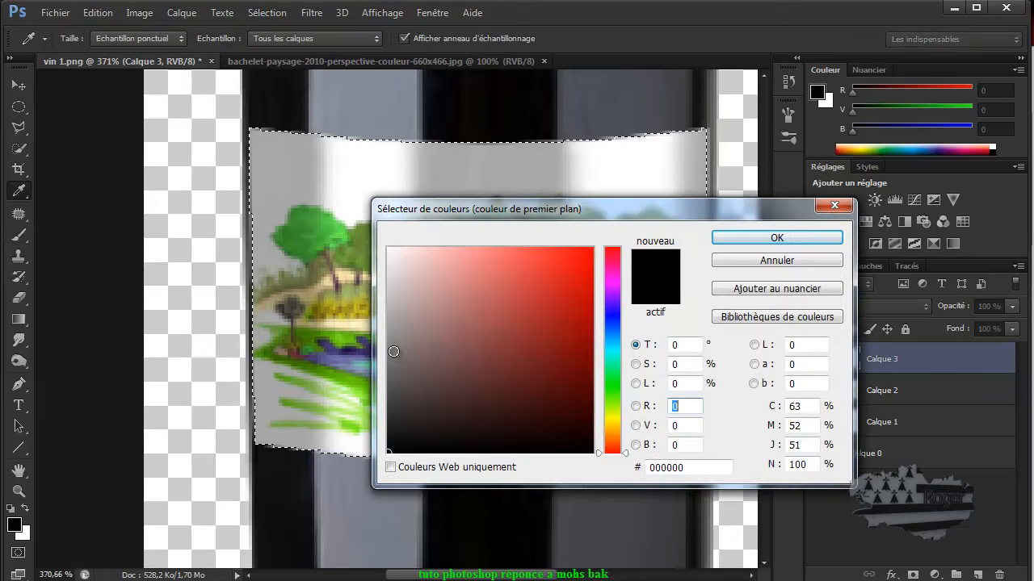
click(393, 350)
click(390, 334)
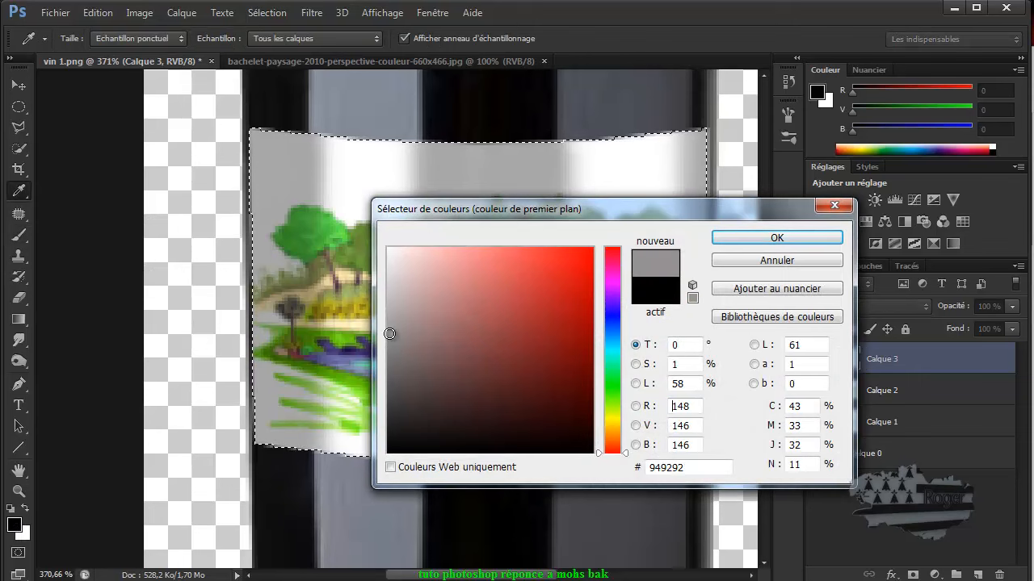
click(726, 237)
key(b)
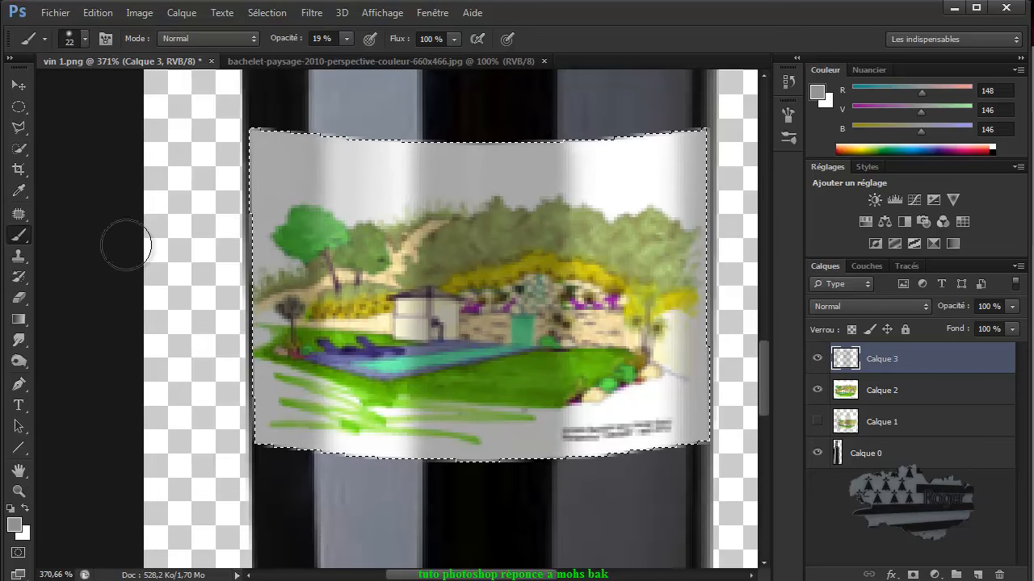
click(19, 298)
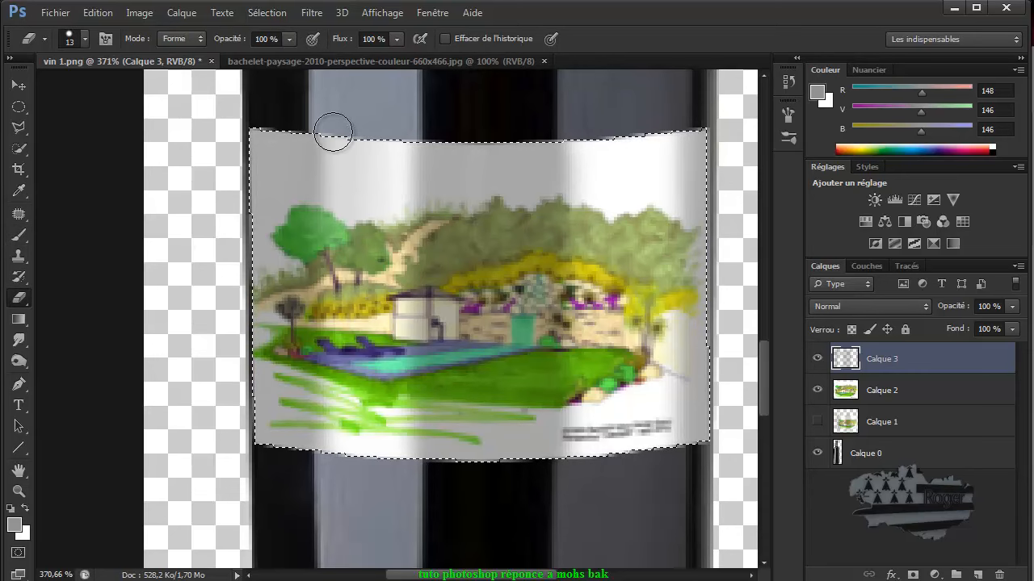
drag(331, 144, 338, 218)
click(96, 13)
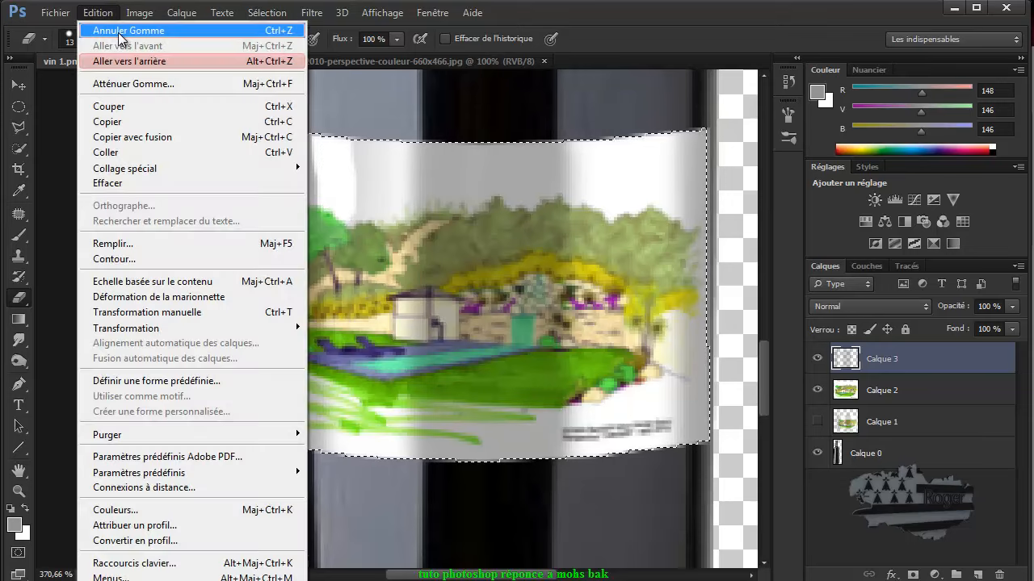
click(122, 31)
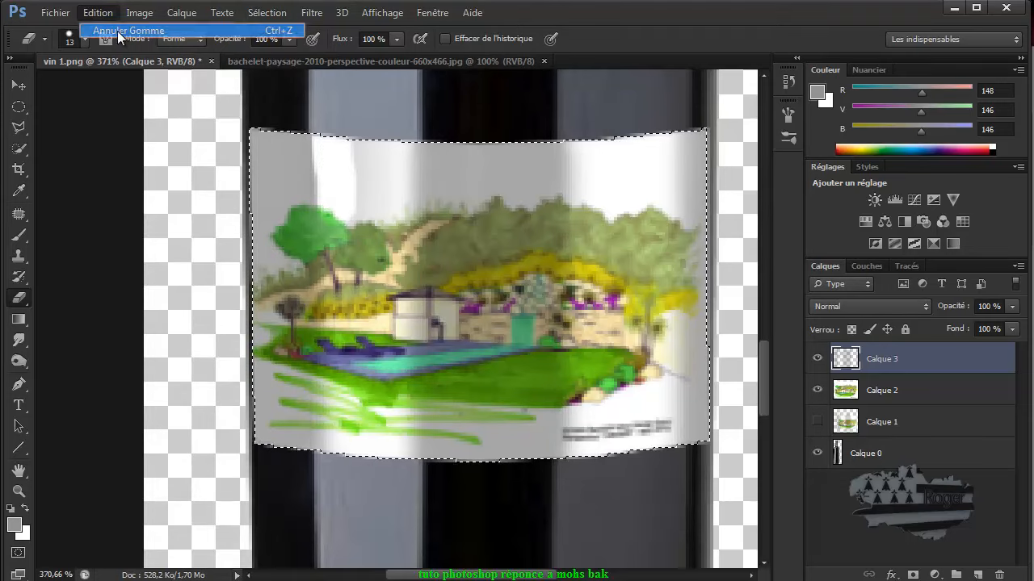
Erase the shadow spill over the light stripes of the label with a 15 px Eraser, following the bottle's reflections
right_click(425, 272)
click(411, 249)
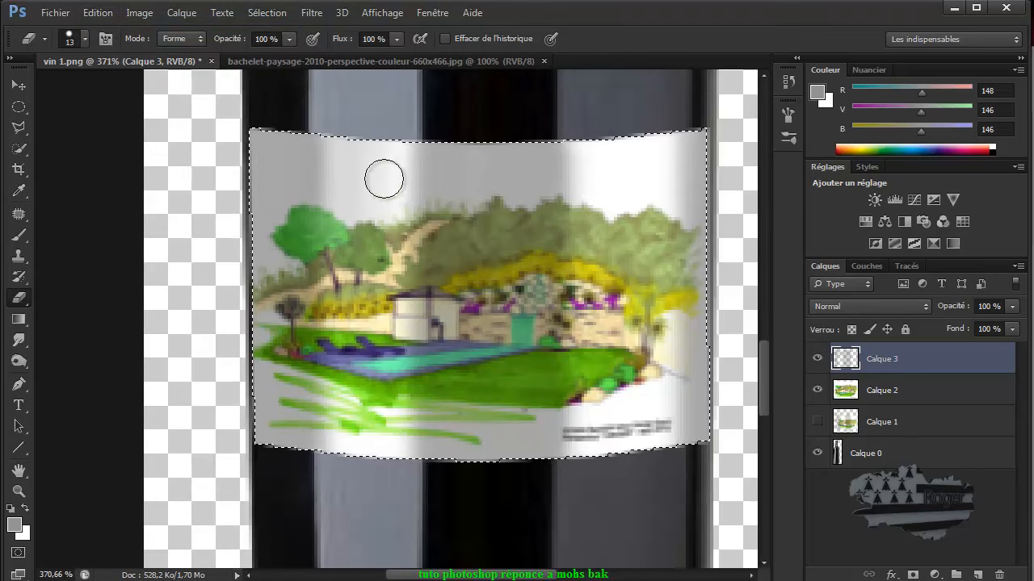
alt+right_click(393, 228)
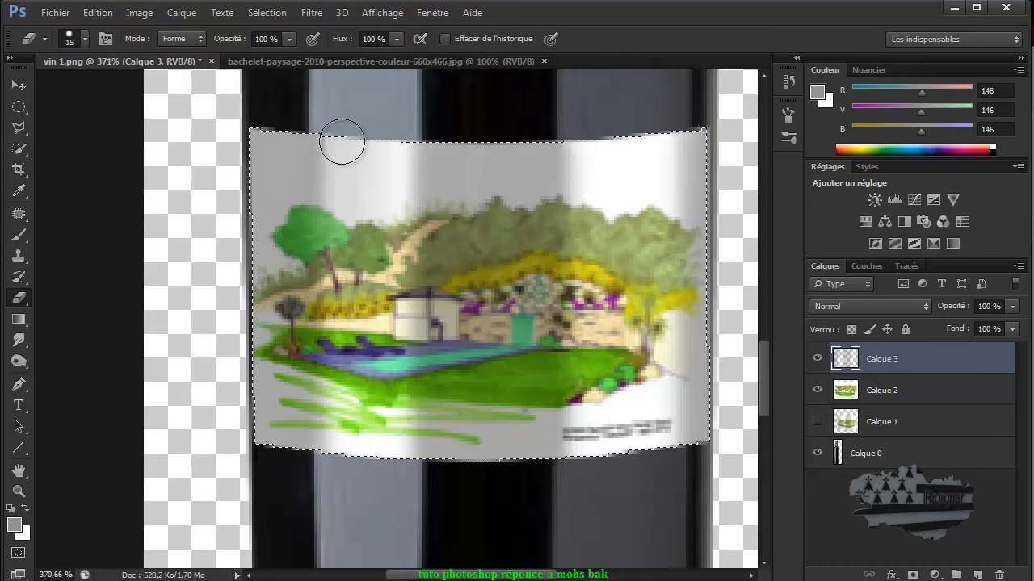
mouse_move(338, 133)
mouse_down()
mouse_move(349, 255)
mouse_move(351, 179)
mouse_move(347, 162)
mouse_move(336, 333)
mouse_up()
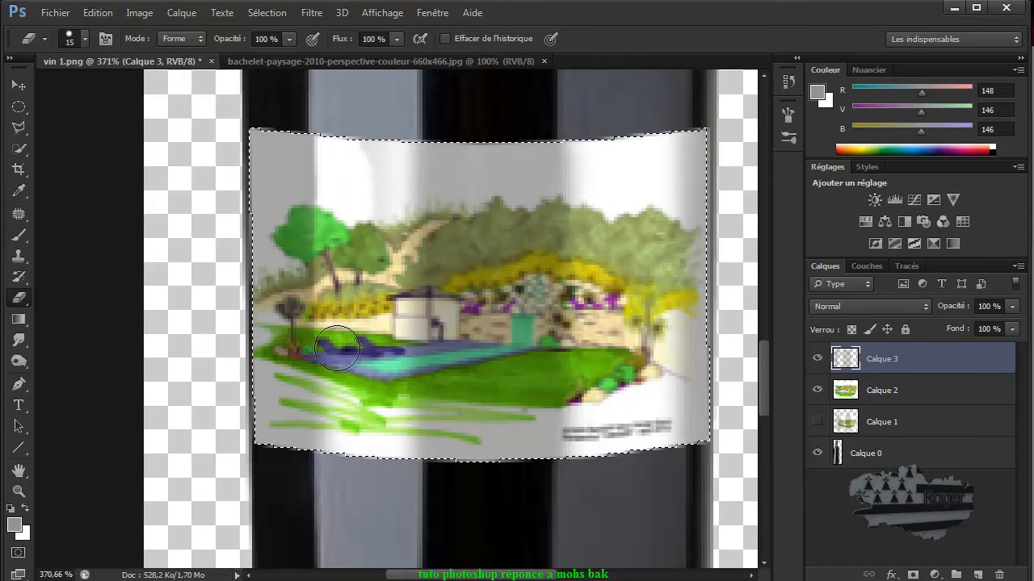
mouse_move(385, 150)
mouse_down()
mouse_move(396, 134)
mouse_move(398, 359)
mouse_up()
drag(399, 420, 399, 500)
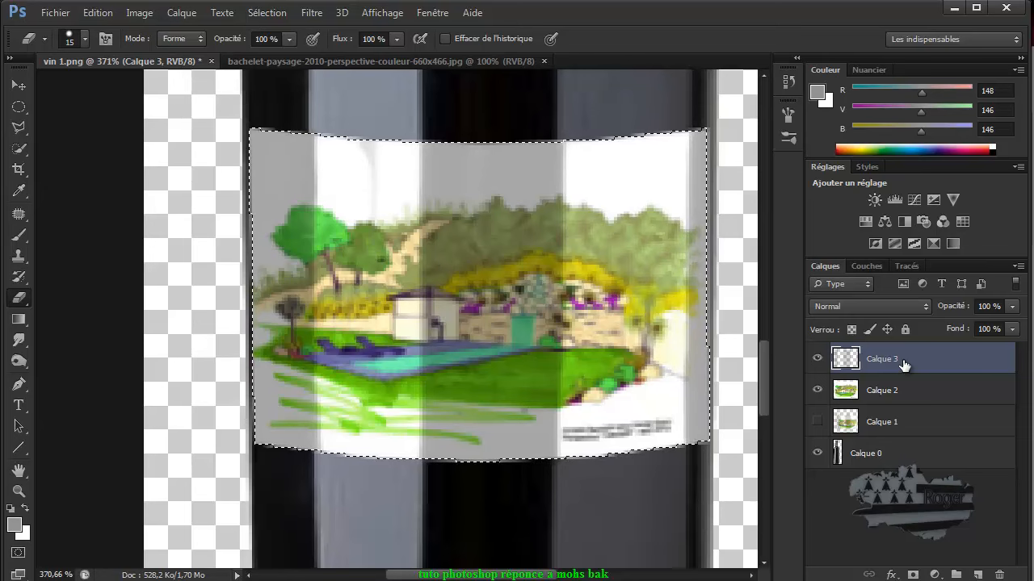
Duplicate the shadow layer Calque 3 and make the original Calque 3 active
drag(906, 364, 979, 575)
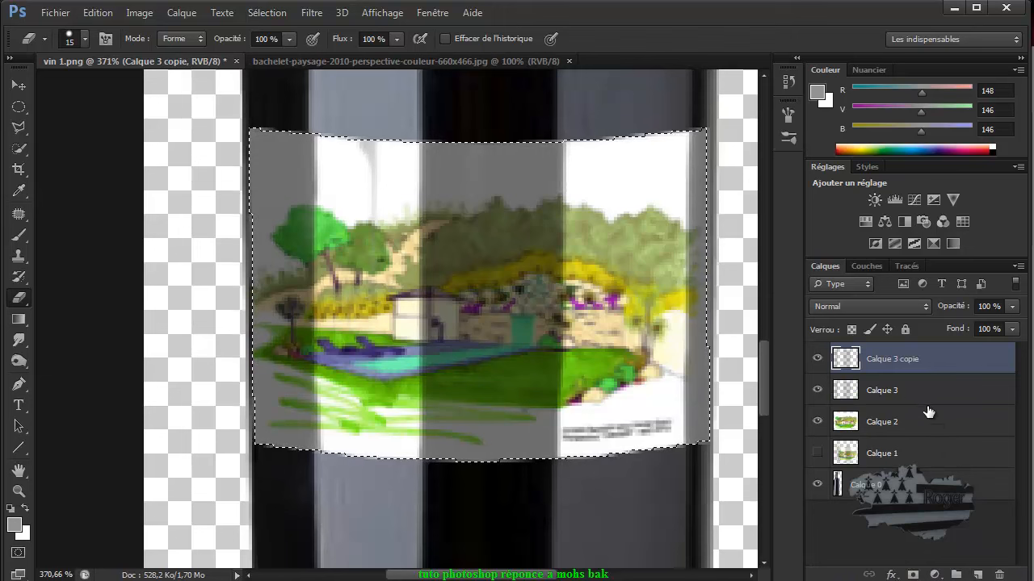
click(900, 392)
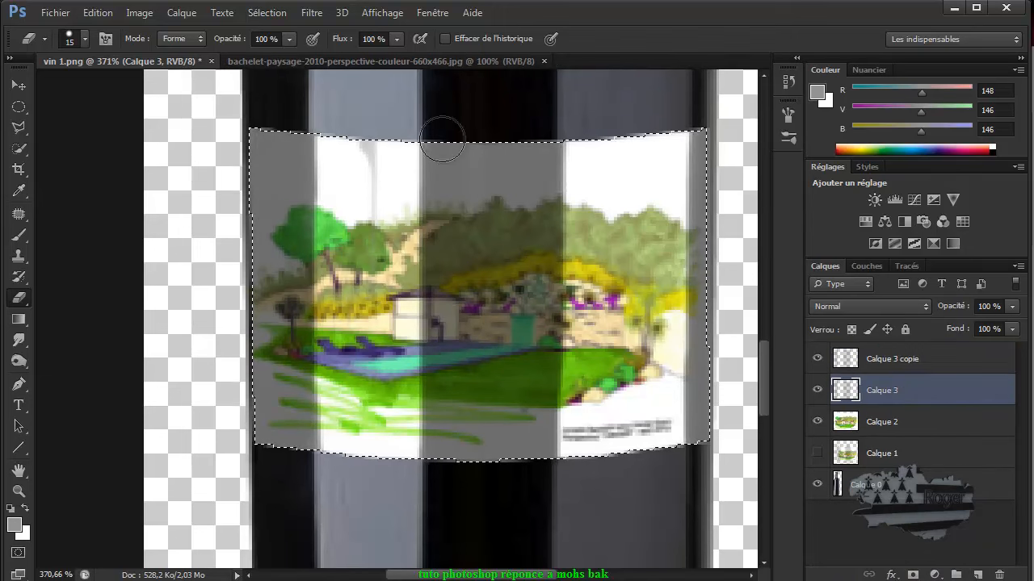
click(311, 13)
mouse_move(331, 192)
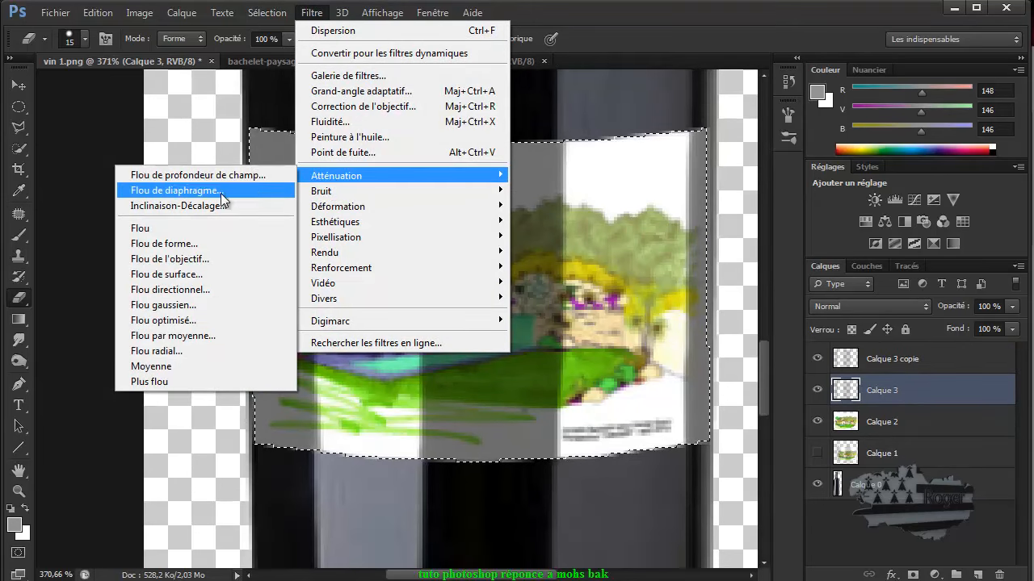
click(182, 304)
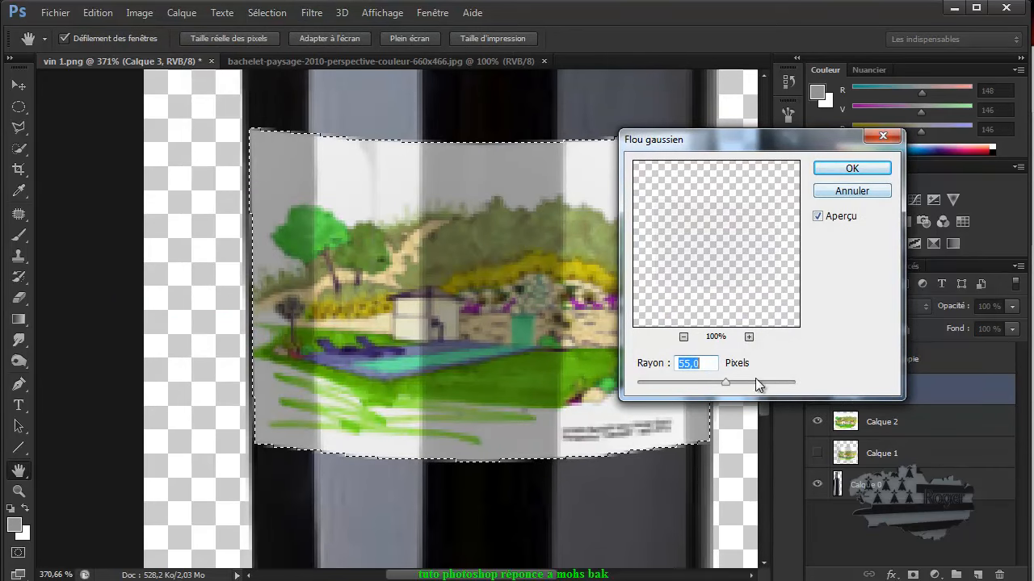
drag(698, 381, 663, 390)
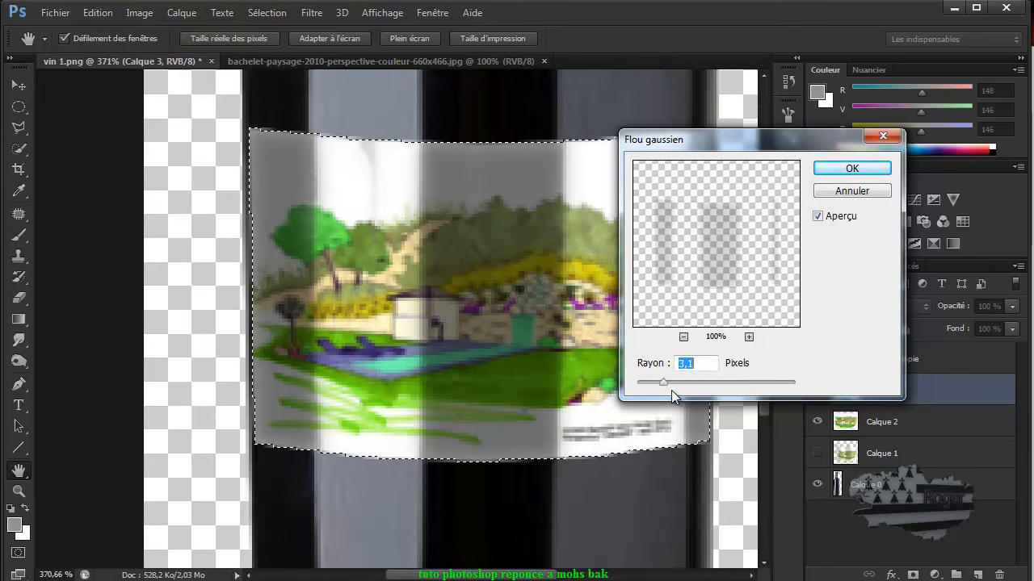
click(850, 194)
key(e)
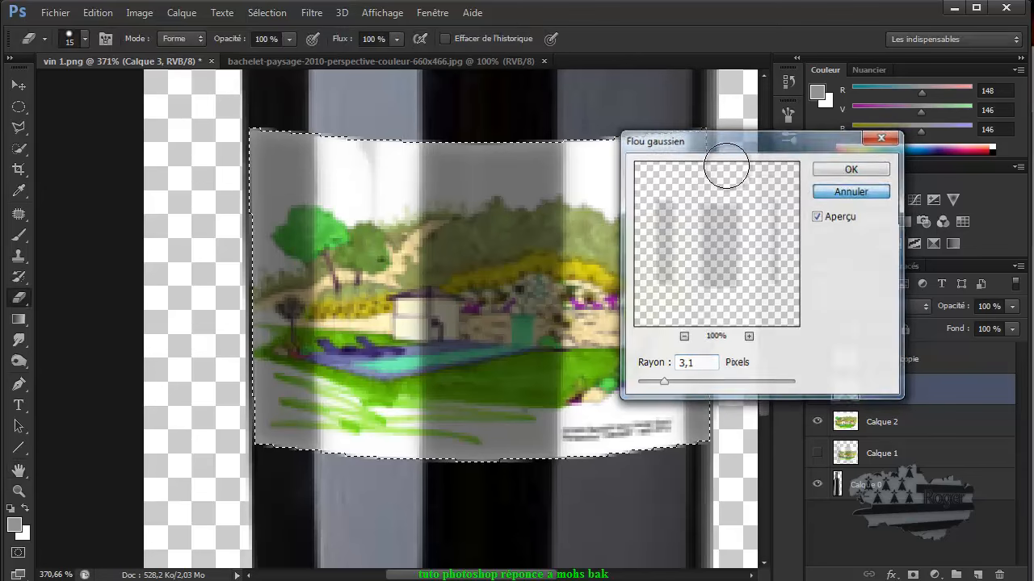
Apply a directional blur to Calque 3 with an angle of 0° and a distance of 68 pixels
click(312, 13)
mouse_move(341, 175)
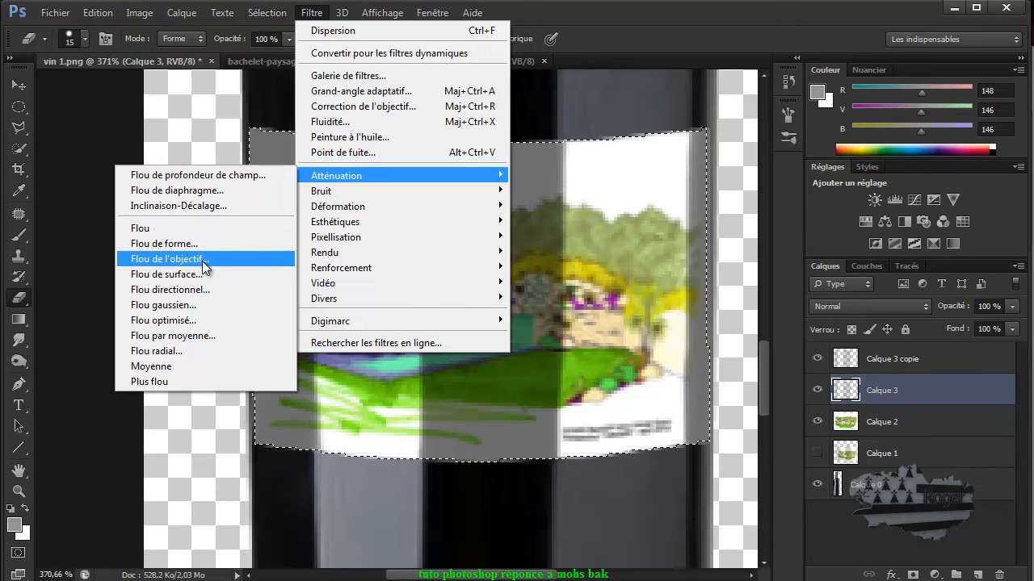
click(198, 291)
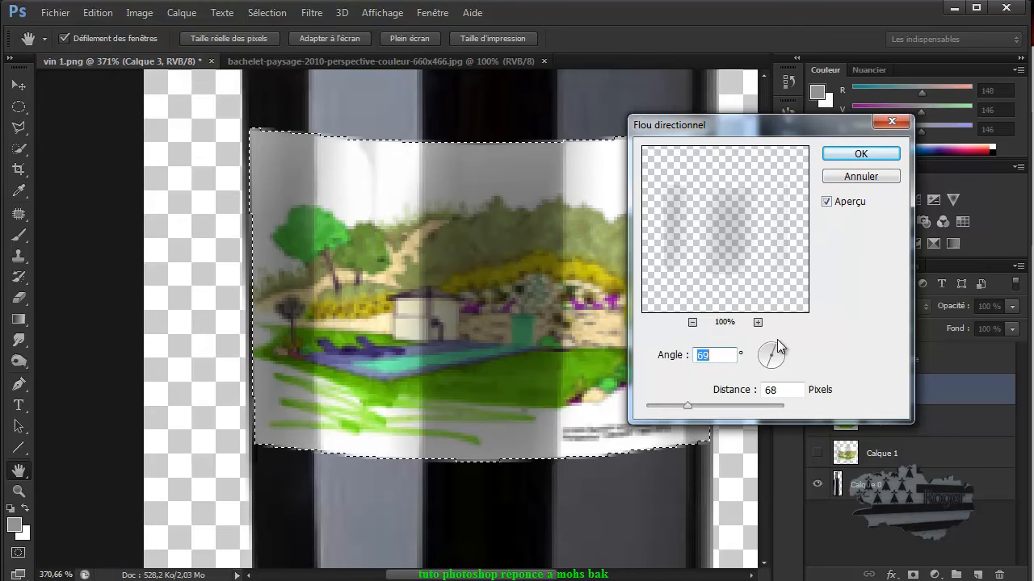
drag(774, 347, 786, 357)
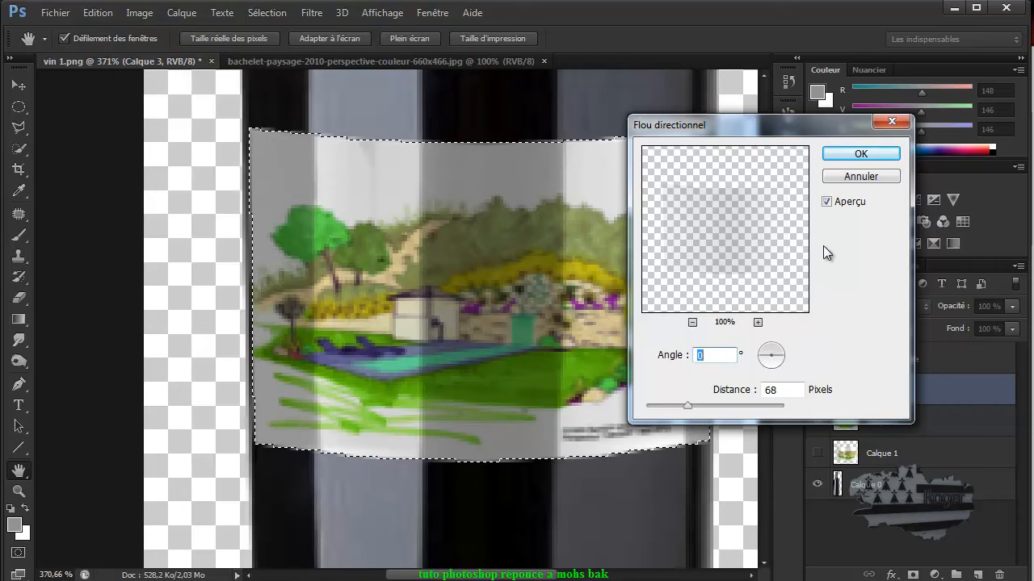
click(861, 155)
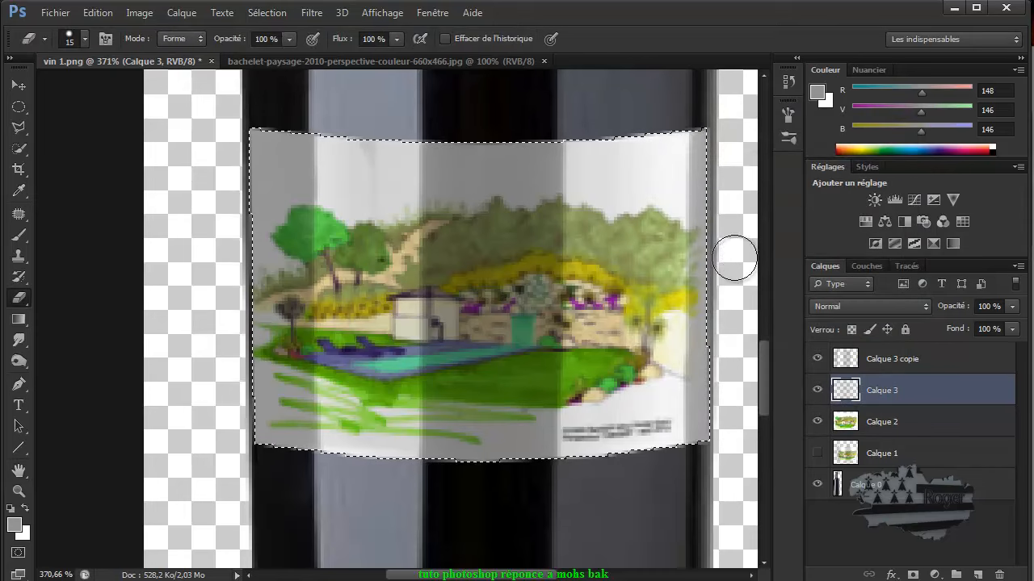
Lower the opacity of the layer Calque 3 copie to 48 %
click(885, 364)
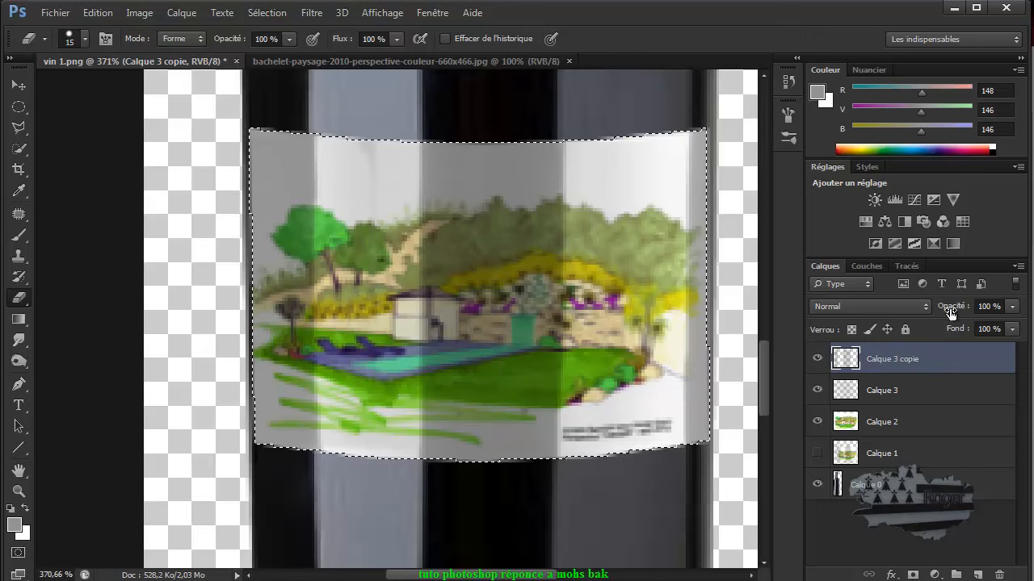
drag(949, 312, 926, 314)
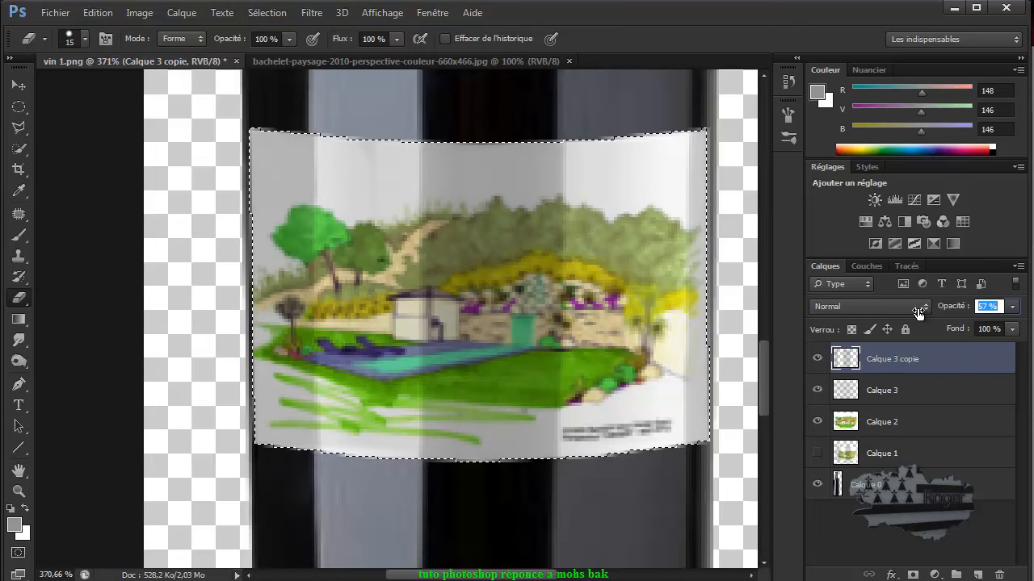
drag(917, 313, 913, 312)
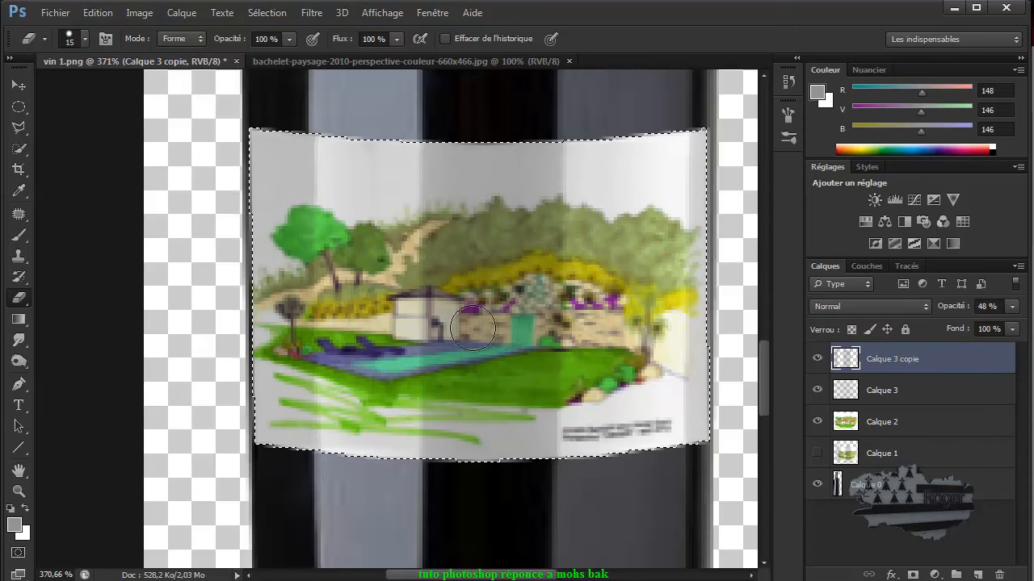
Clear the selection around the label and check the shaded label on the whole bottle
scroll(469, 331, down, 1)
scroll(468, 331, down, 6)
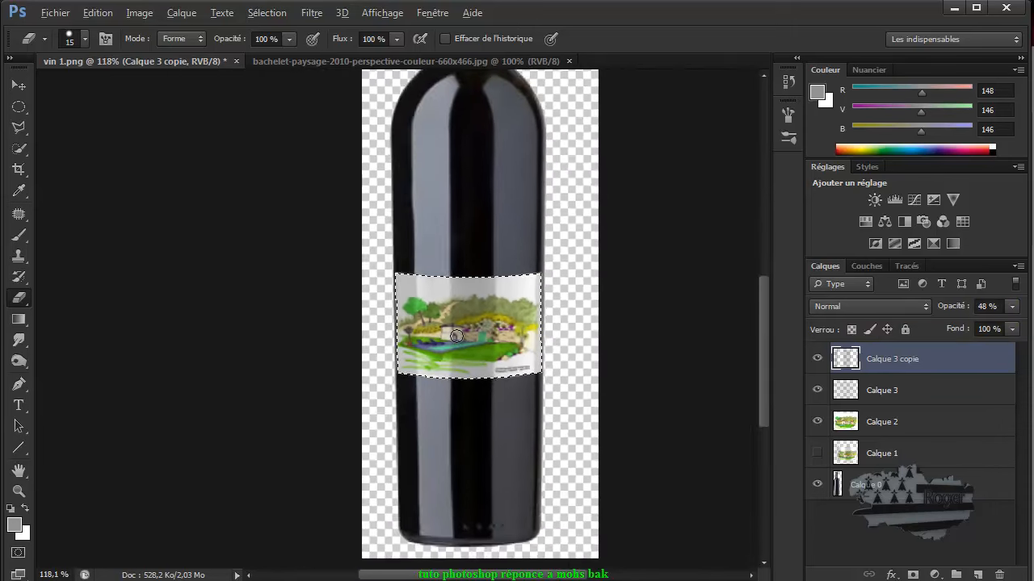
key(alt)
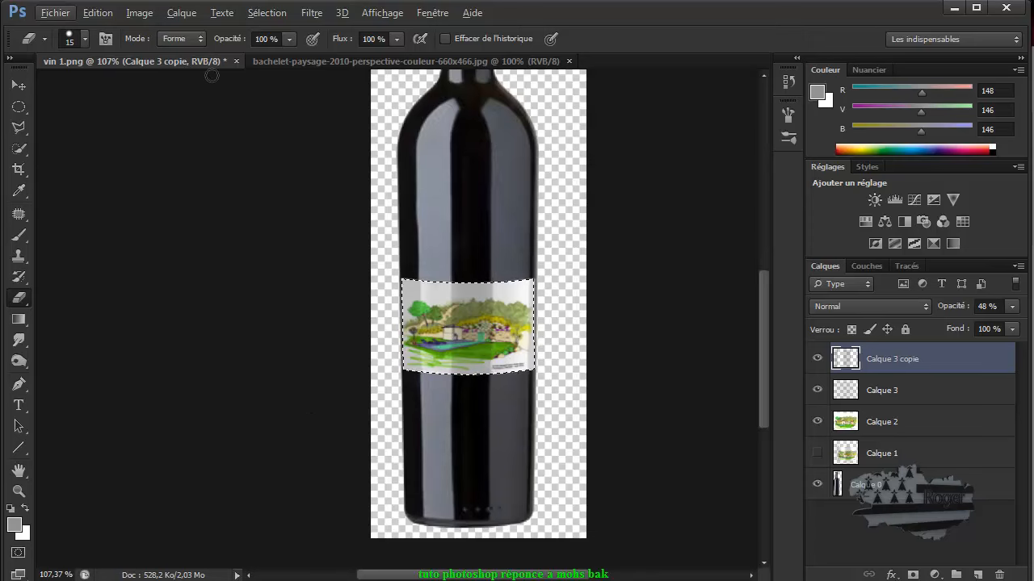
key(ctrl+d)
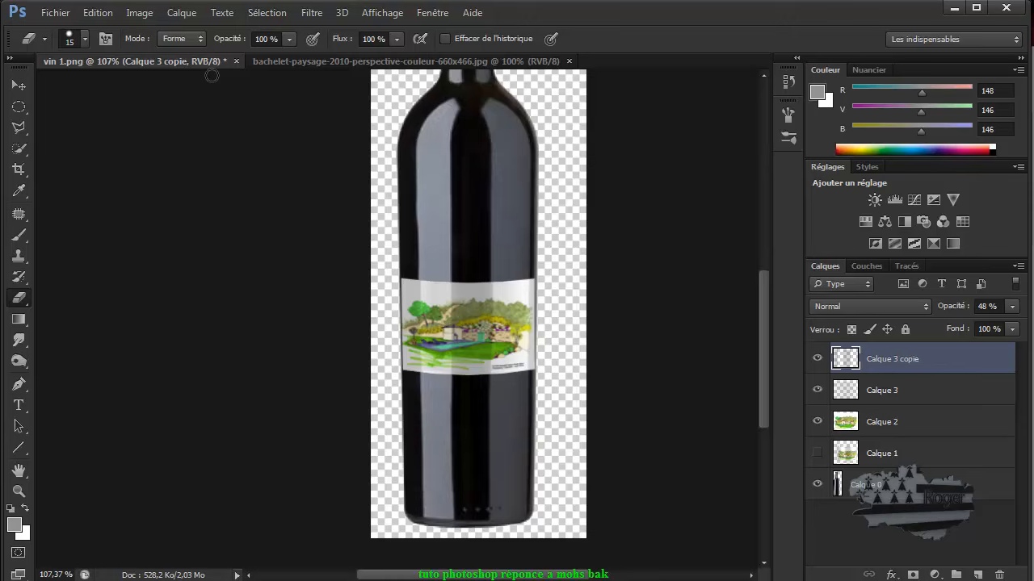
scroll(393, 274, down, 2)
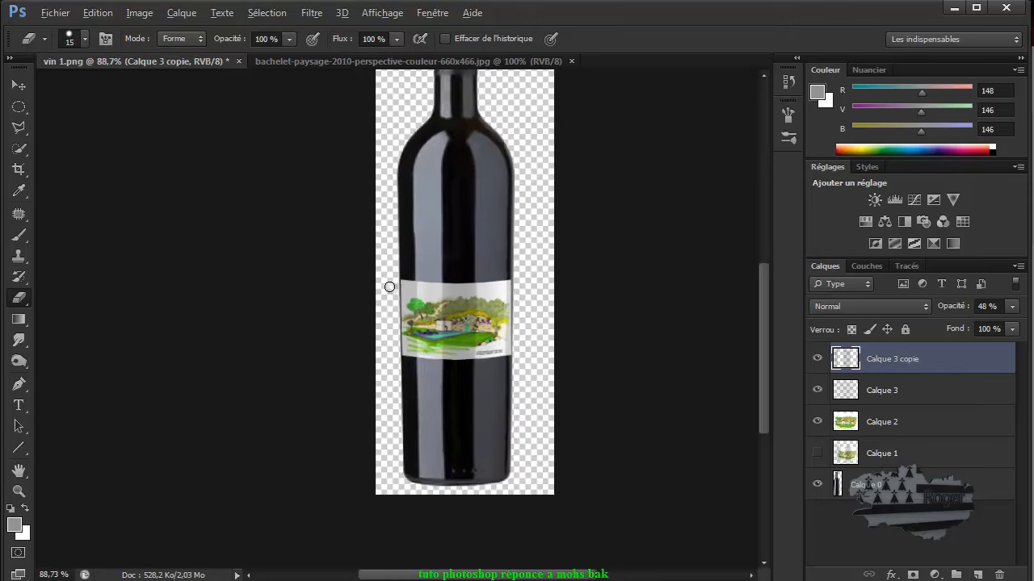
key(alt)
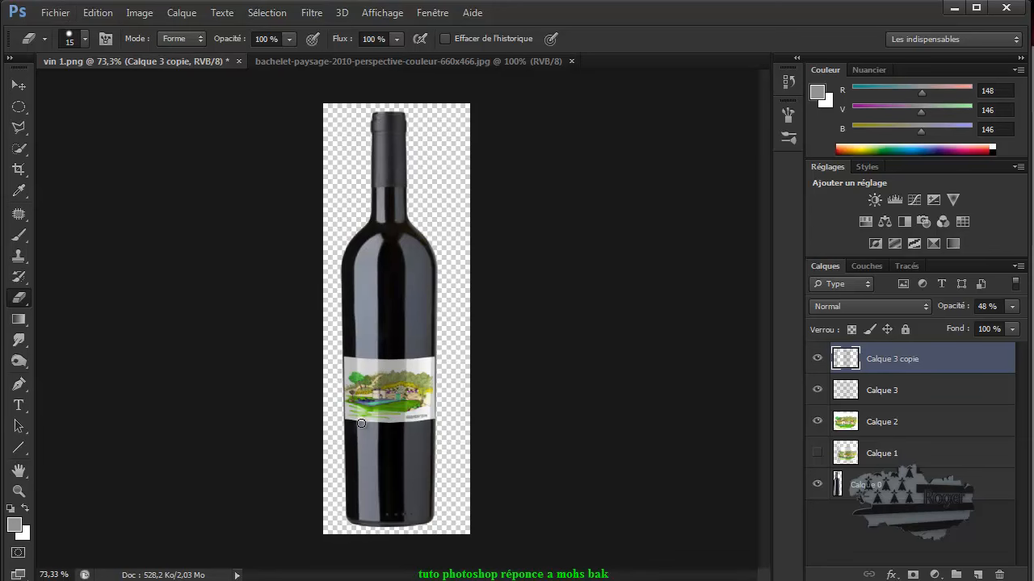
Set the foreground colour to light grey #cecccc
scroll(361, 424, up, 8)
scroll(378, 447, up, 2)
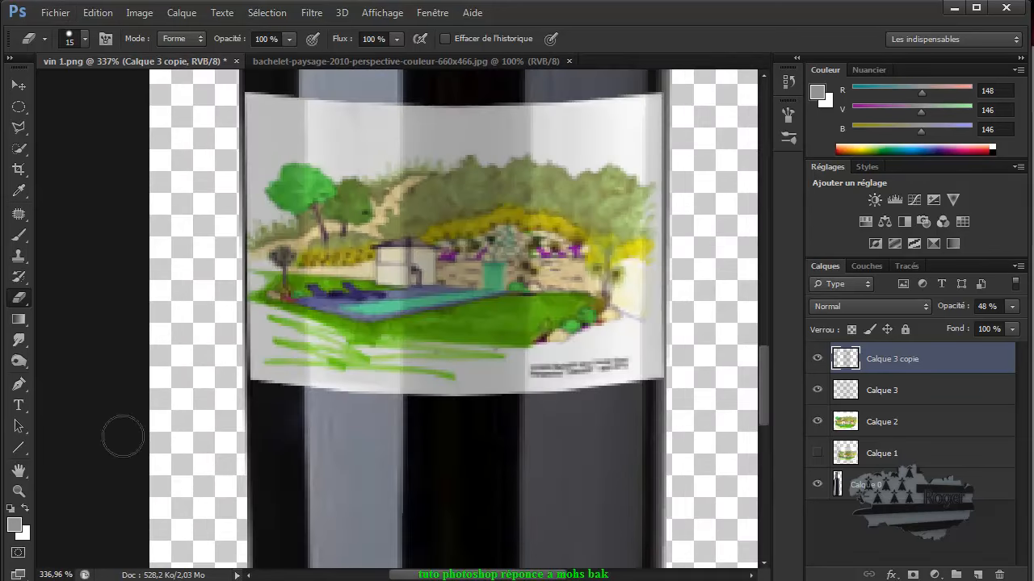
click(13, 530)
click(390, 287)
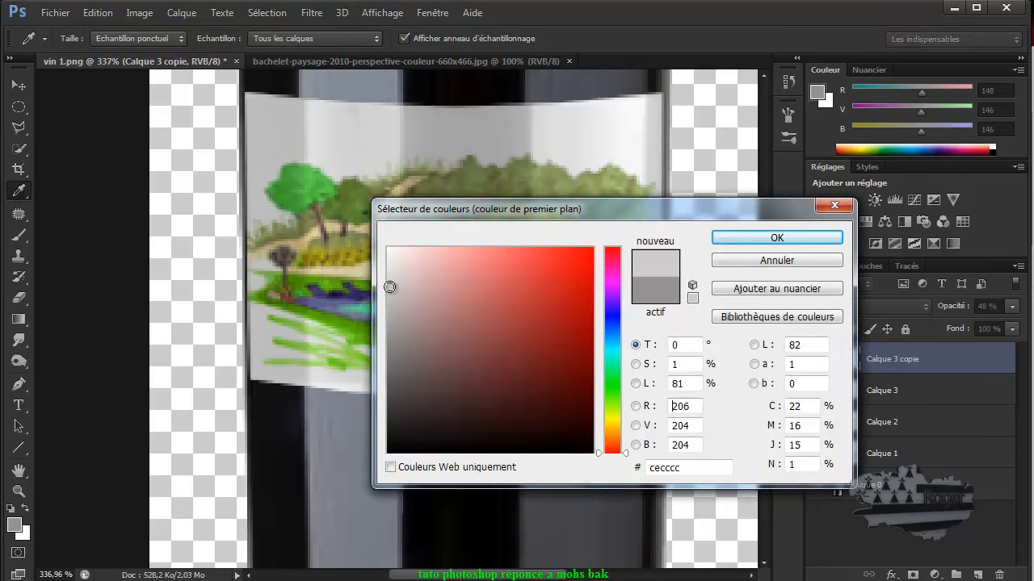
click(759, 238)
key(e)
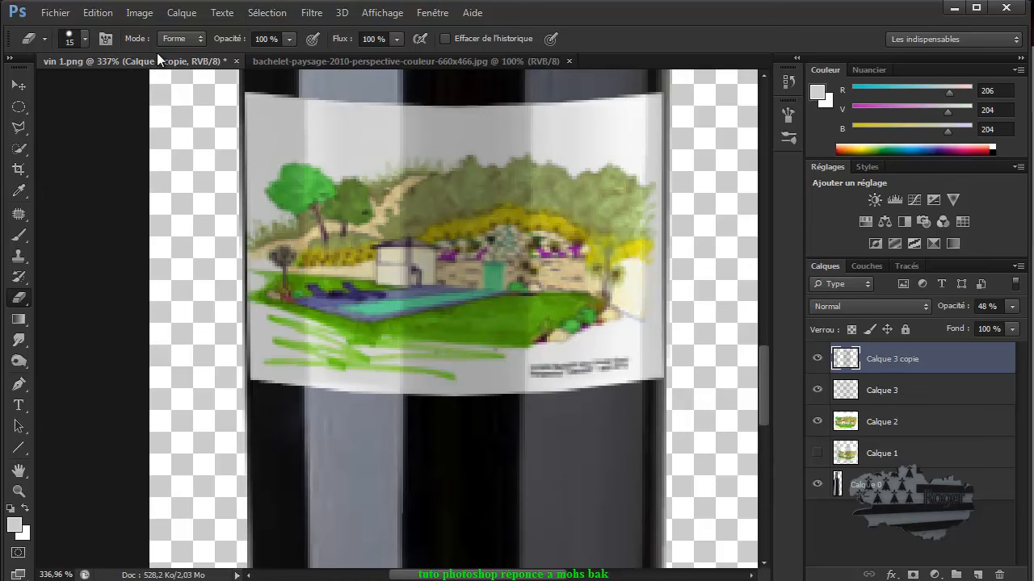
Set the foreground colour to grey #c2c0c0
key(i)
click(18, 526)
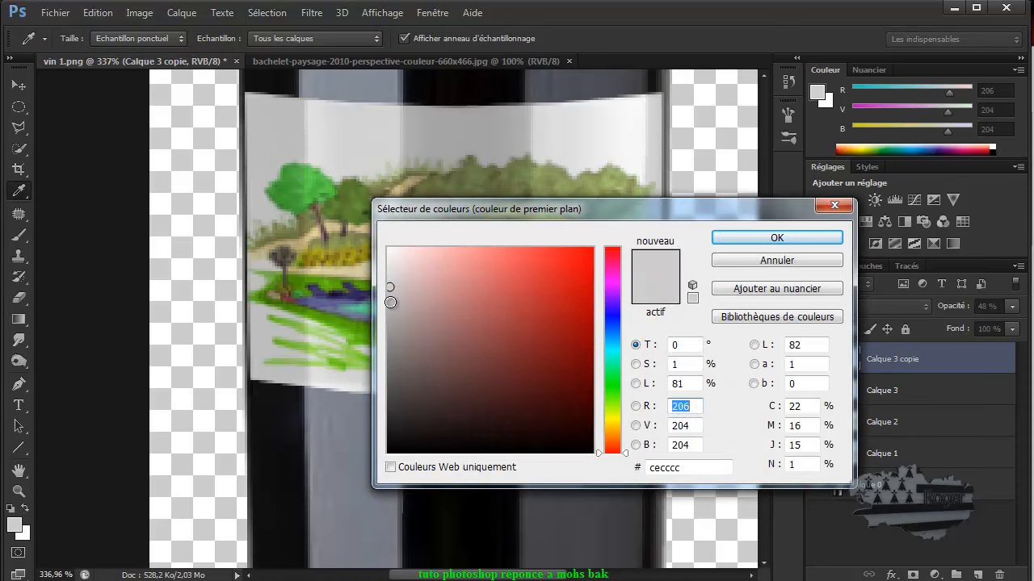
click(389, 295)
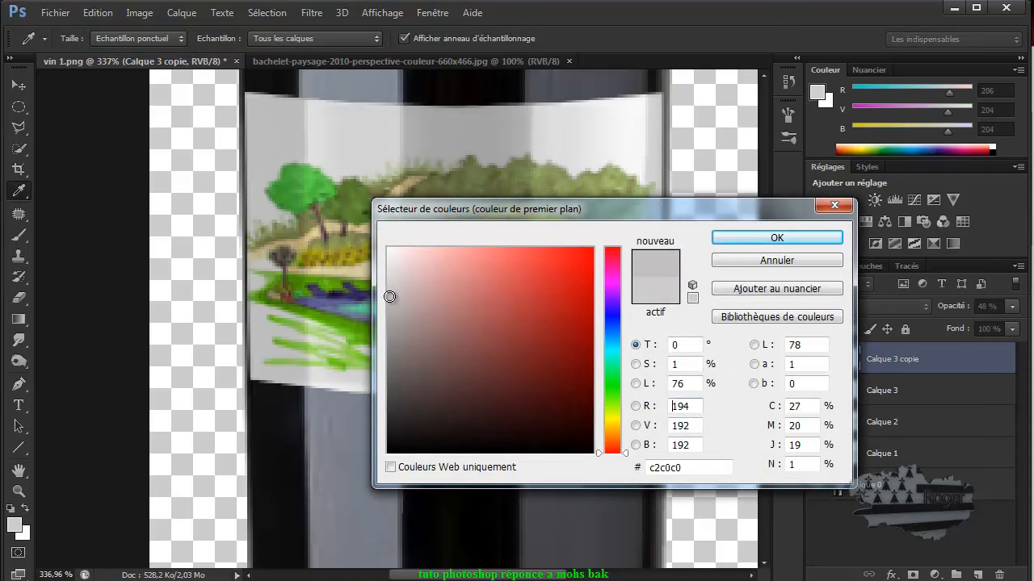
click(767, 237)
key(e)
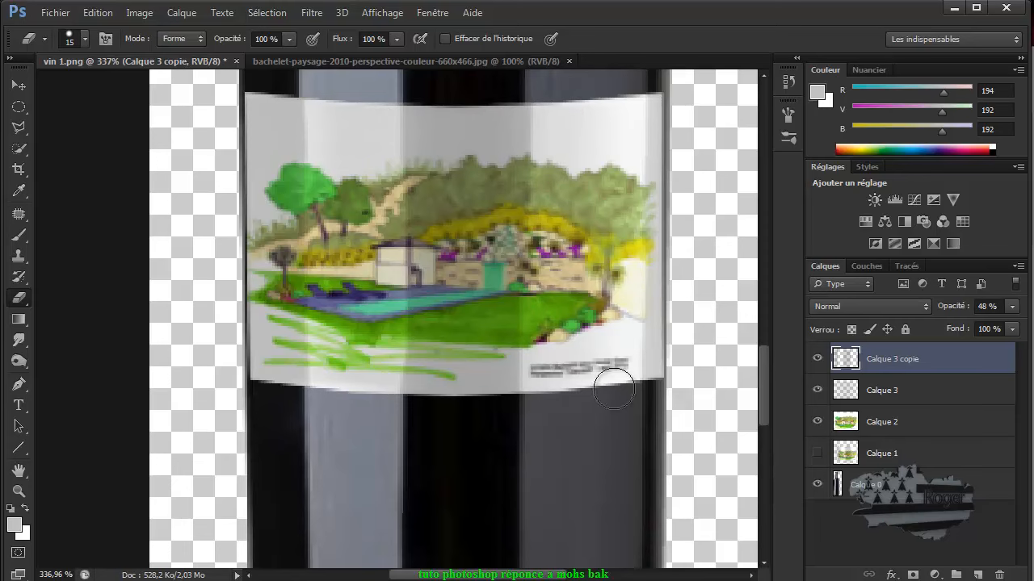
scroll(485, 347, down, 3)
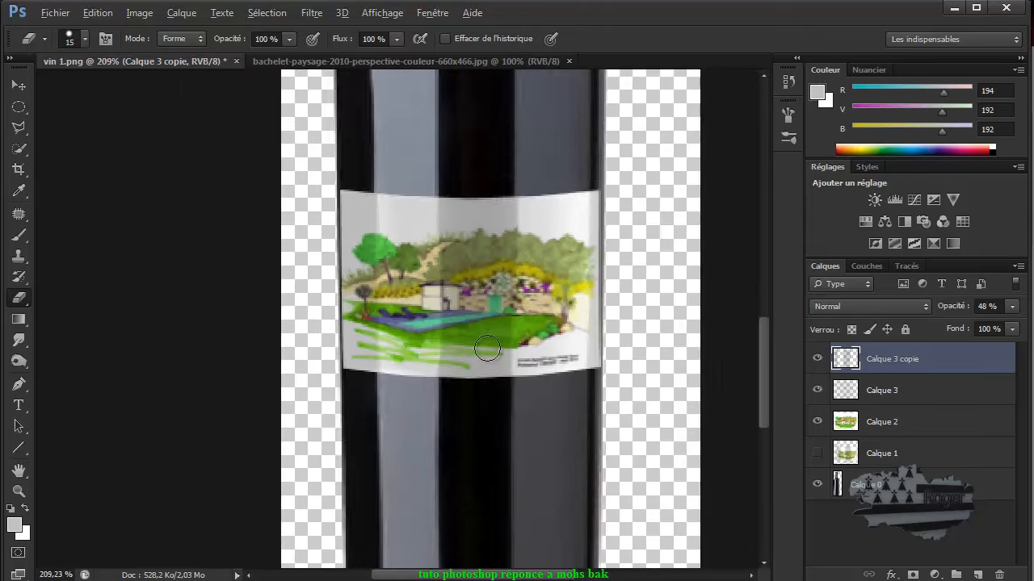
scroll(482, 348, down, 2)
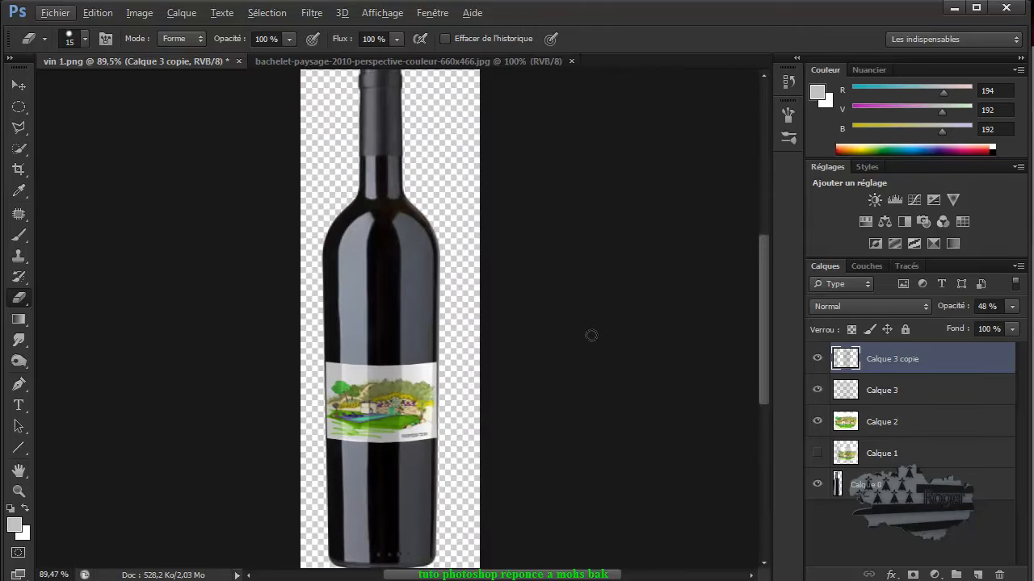
scroll(610, 324, down, 2)
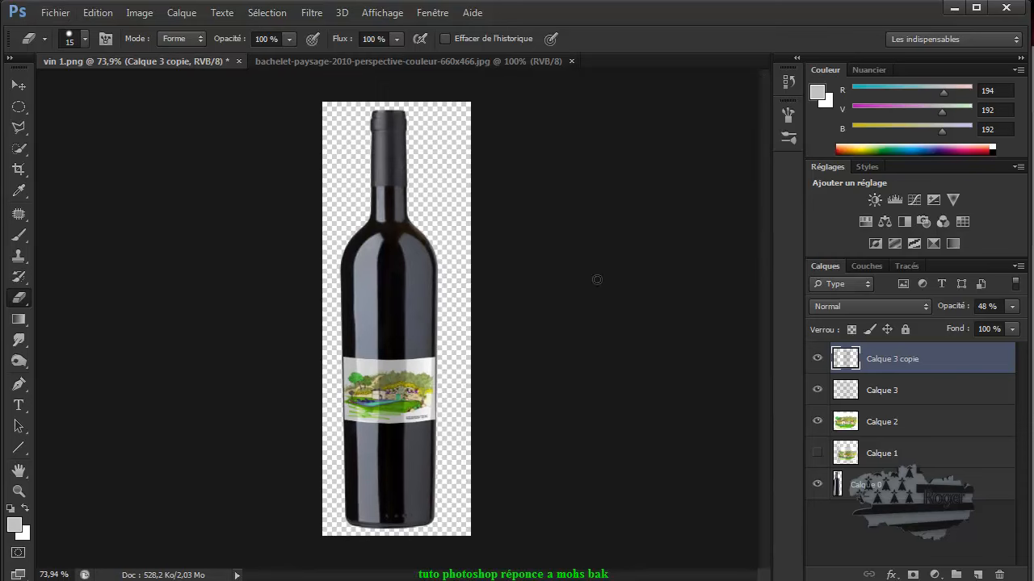
click(19, 84)
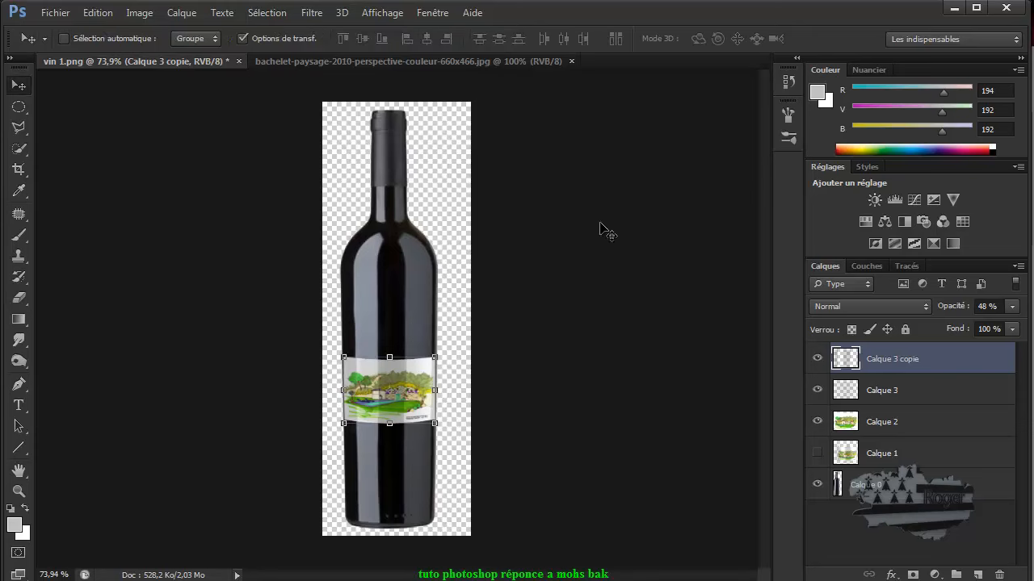
click(342, 15)
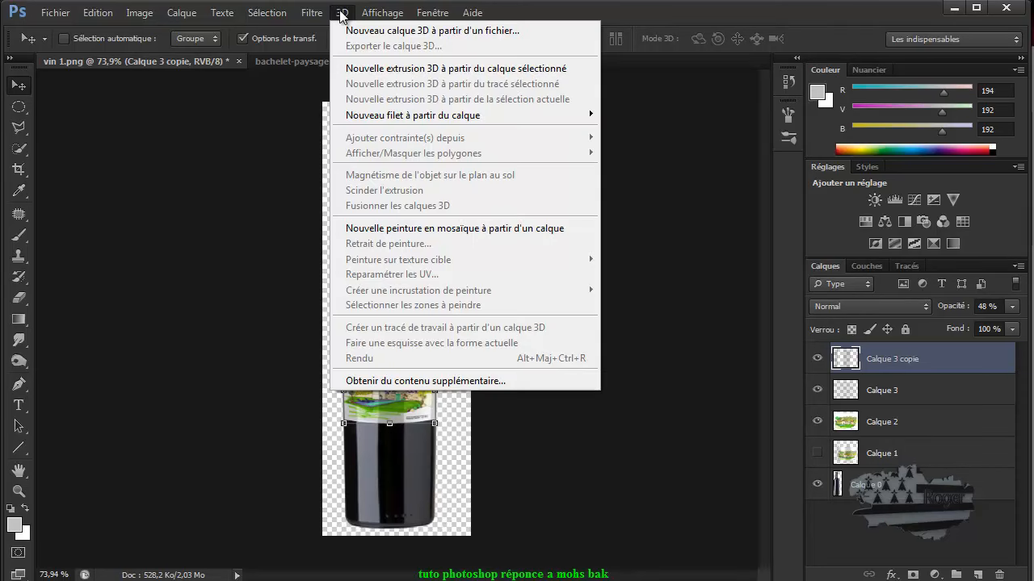
click(342, 14)
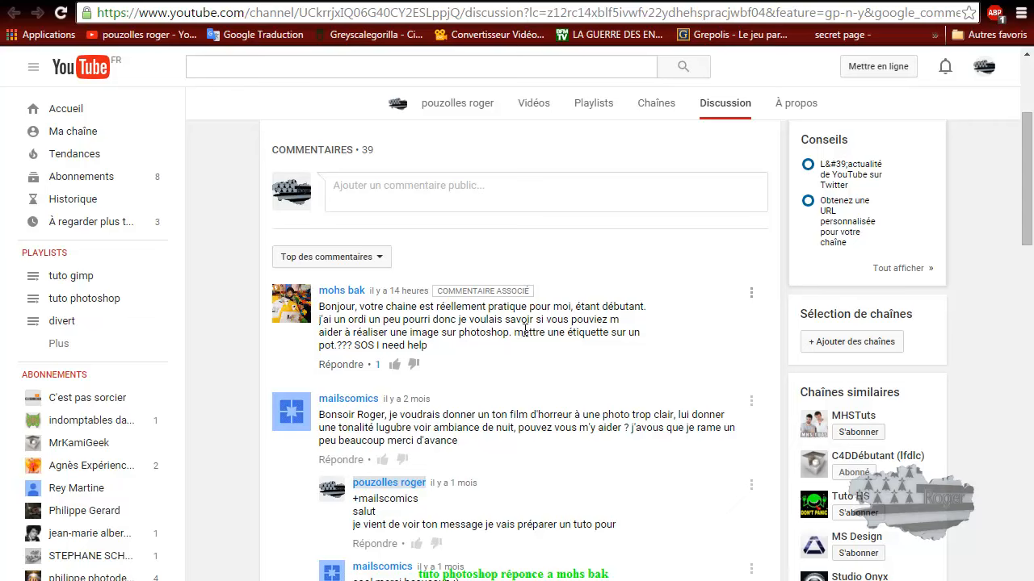
Highlight the words "une image sur photoshop" in the top comment on the YouTube discussion page
drag(507, 335, 392, 336)
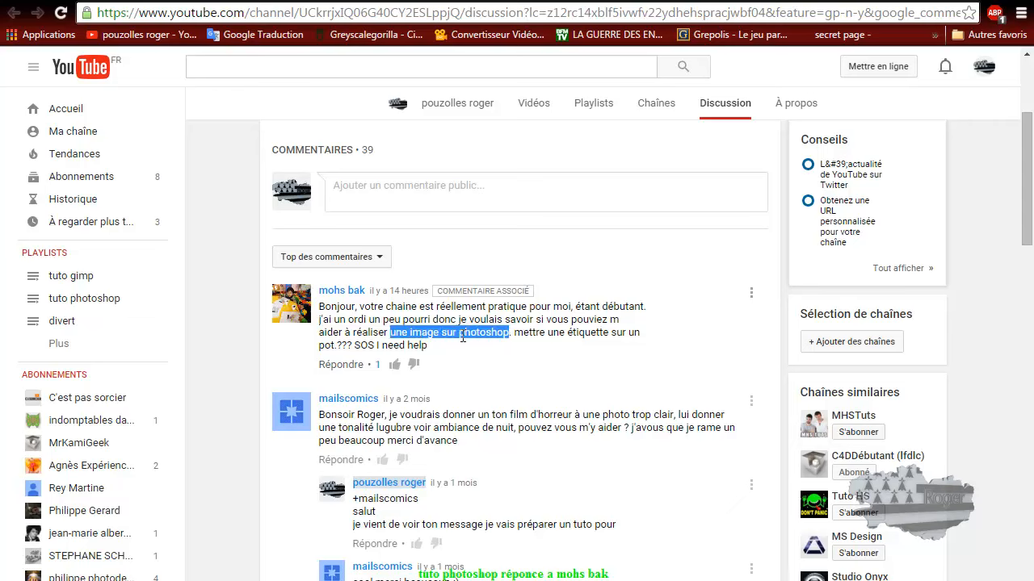